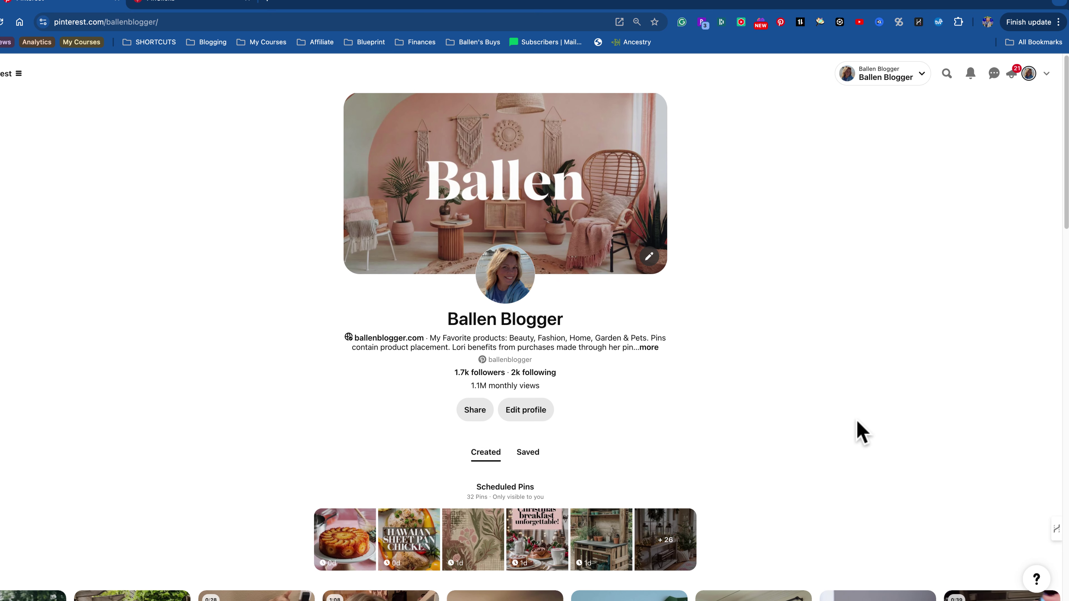
- Scroll through the Pinterest profile page before moving on to PinClicks' Top Pins search
scroll(861, 431, up, 2)
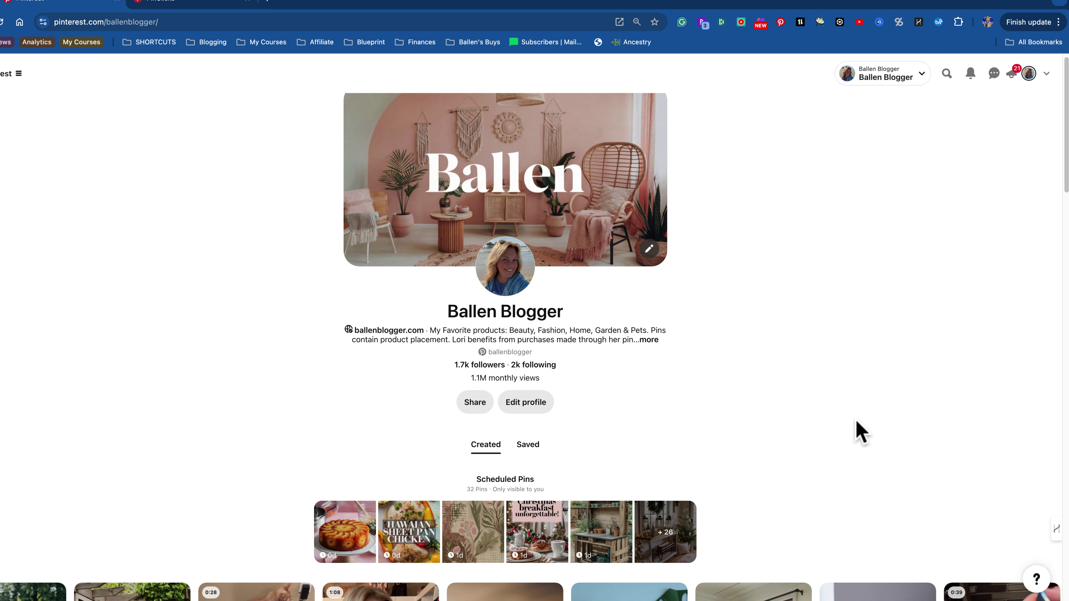
scroll(859, 432, down, 5)
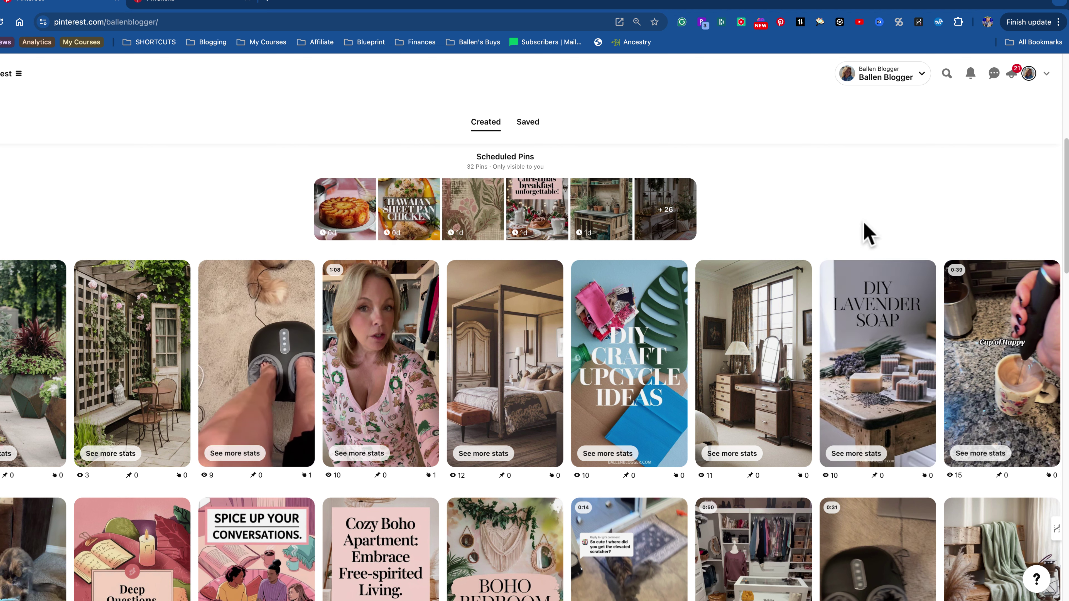
scroll(890, 337, down, 20)
scroll(963, 374, down, 5)
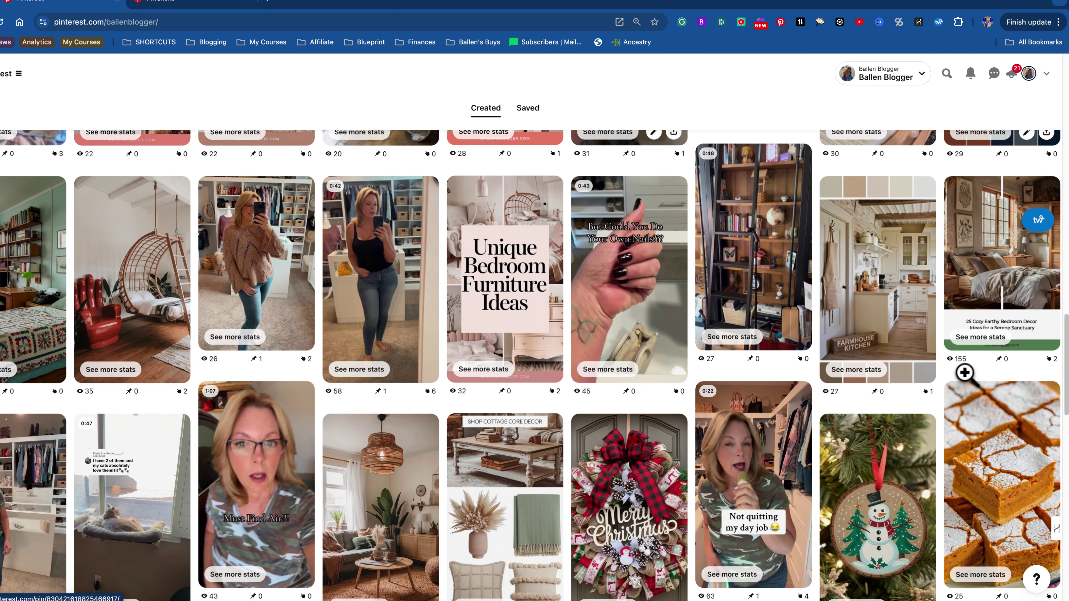
scroll(965, 373, down, 10)
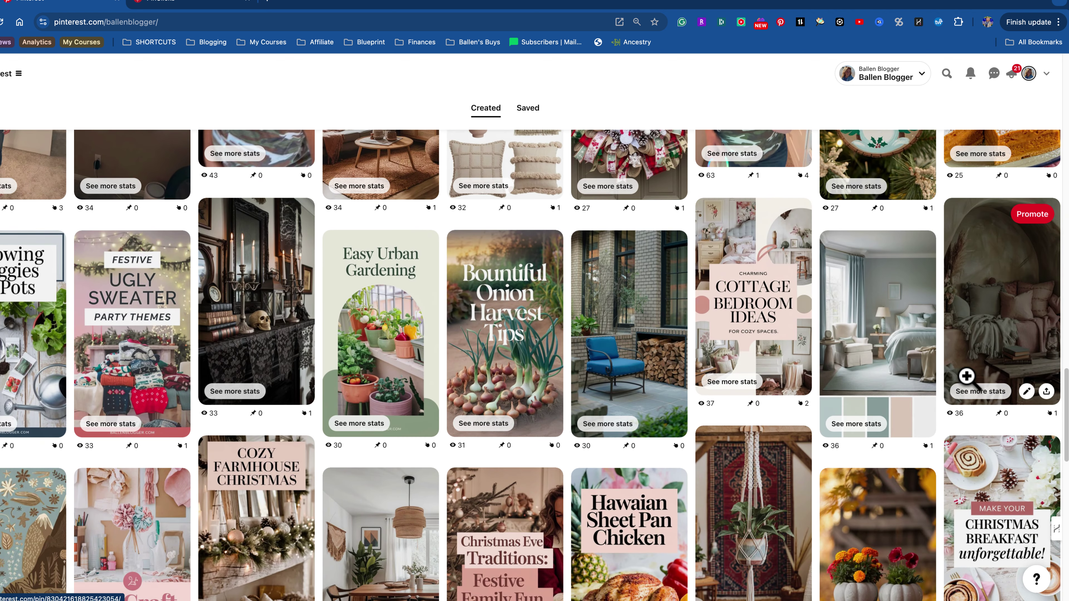
scroll(967, 376, down, 6)
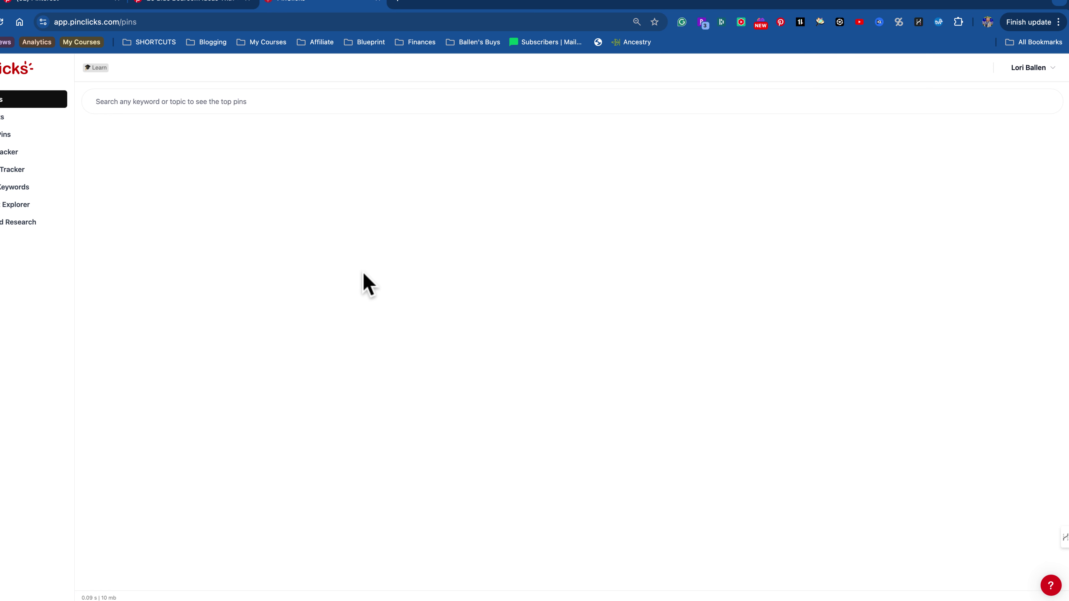
- Paste the 25 Blue Bedroom Ideas pin URL into PinClicks' pin stats box
click(5, 123)
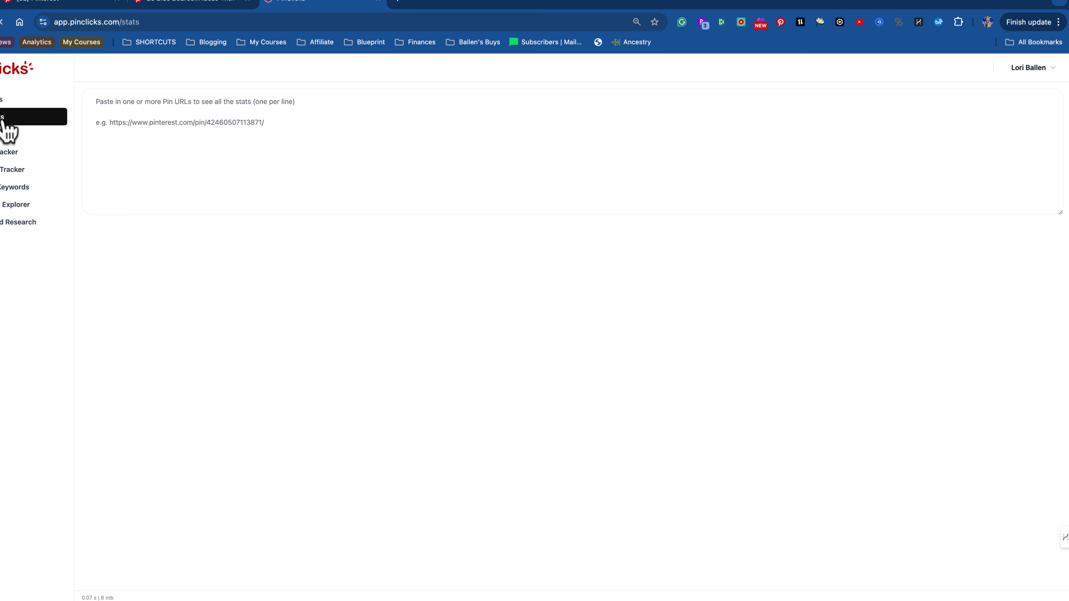
click(120, 109)
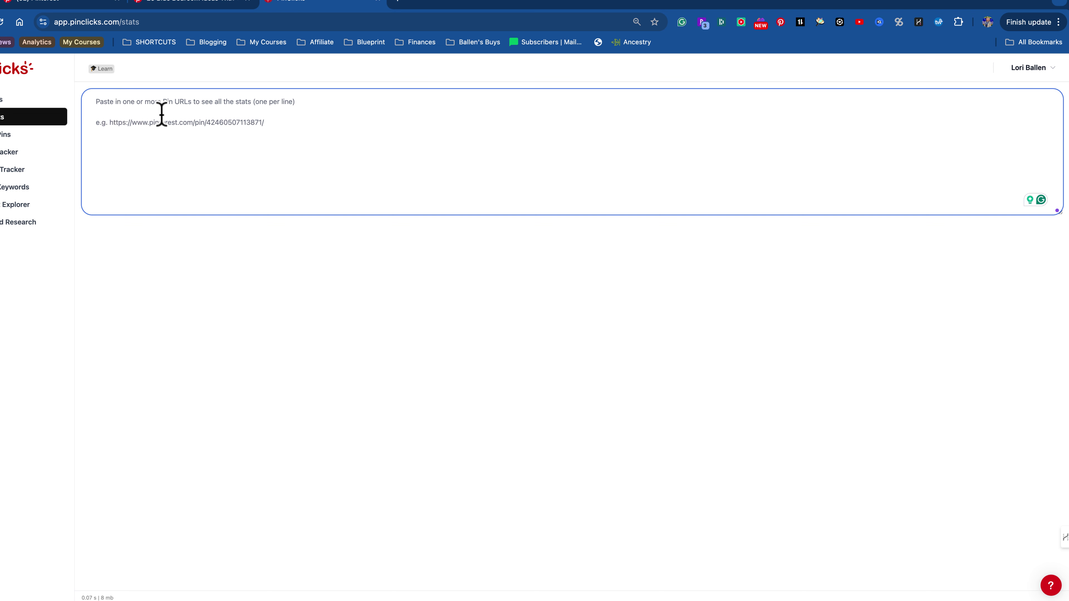
key(super+v)
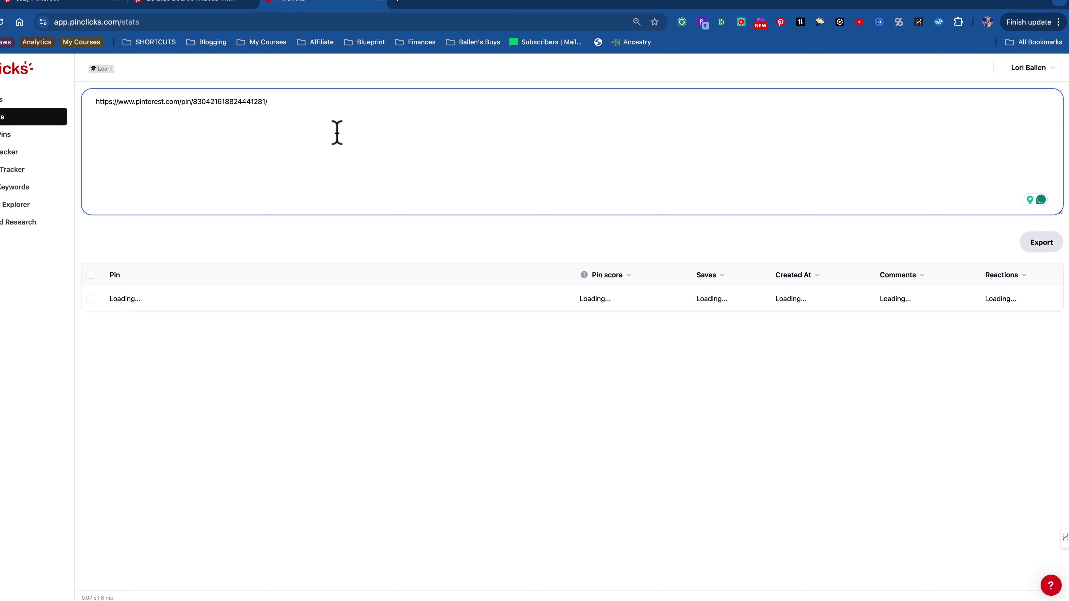
key(super+minus)
mouse_move(192, 471)
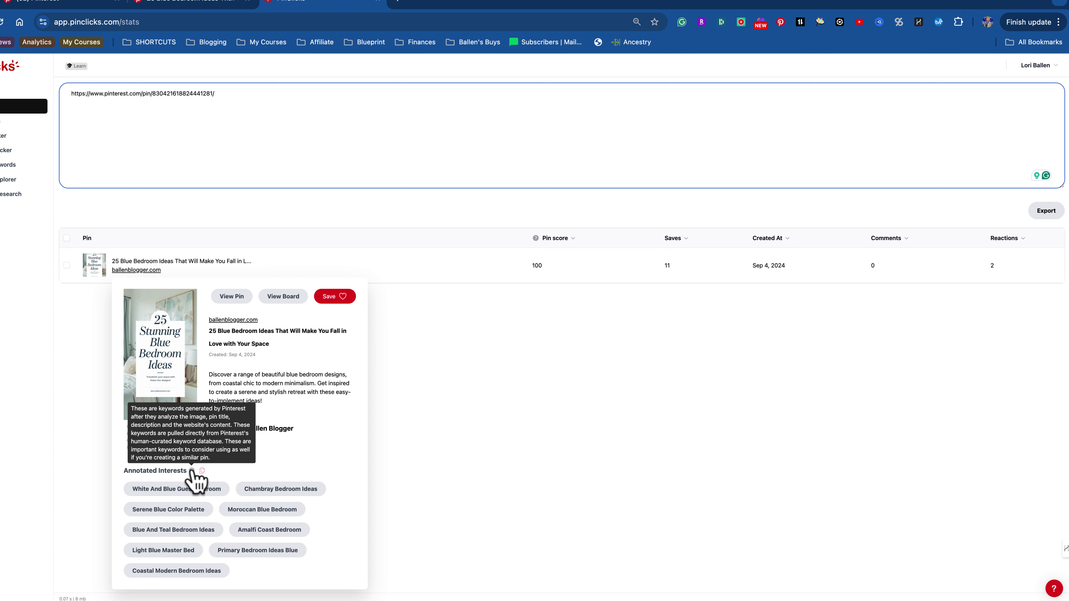
click(446, 4)
- Search Pinterest for 'white and blue guest bedroom'
click(947, 72)
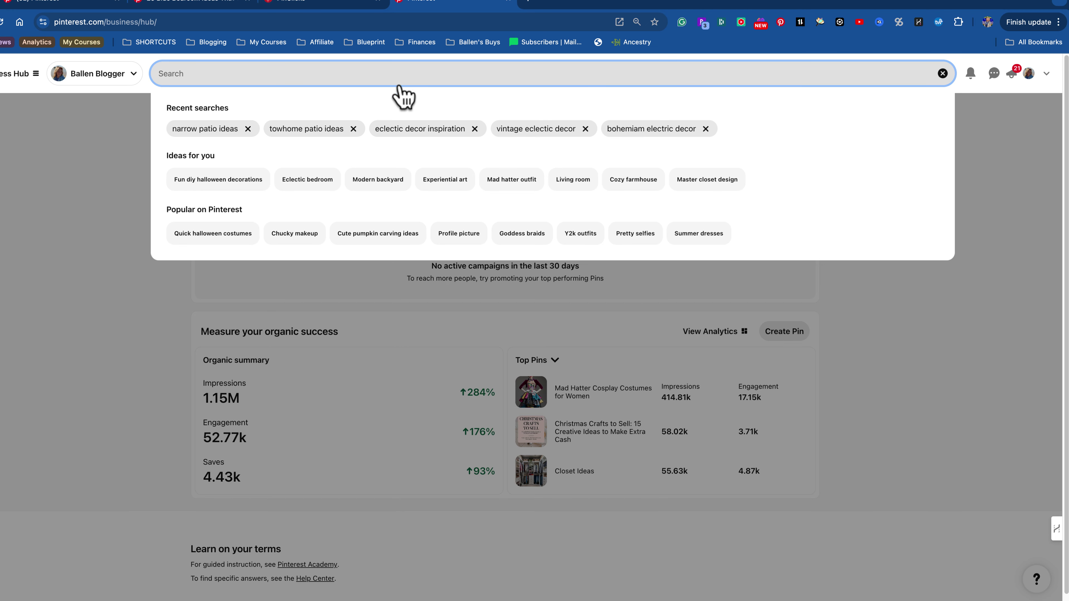
text(white)
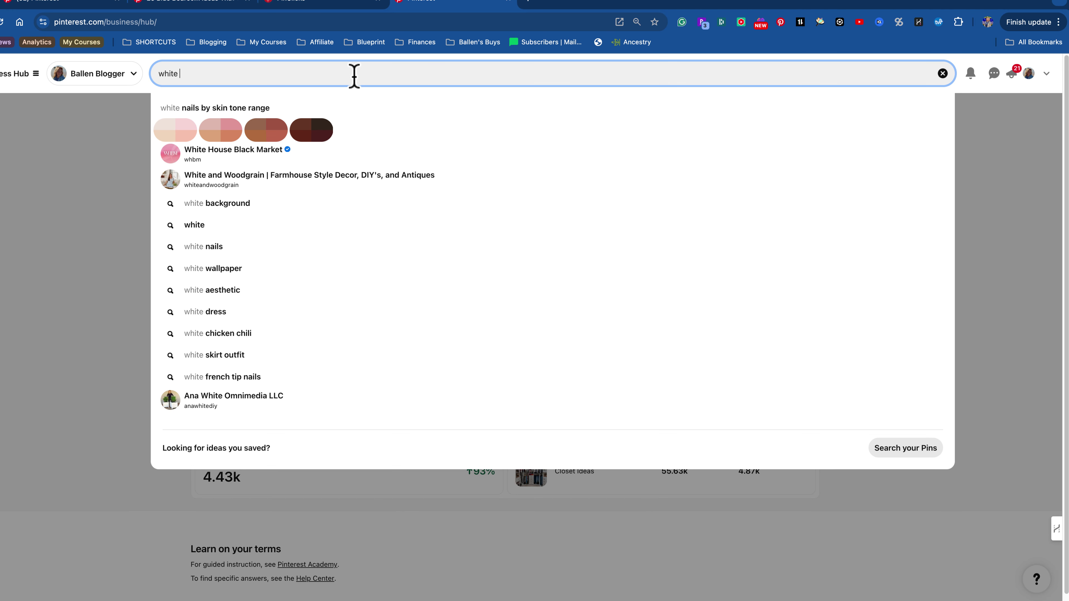
text(and blue gu)
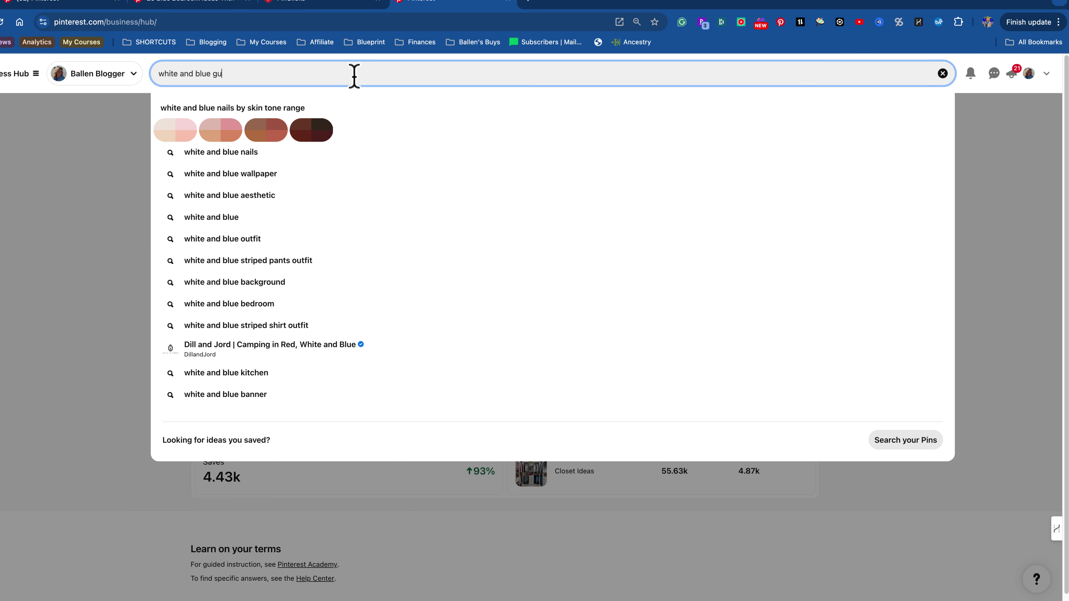
text(est bed)
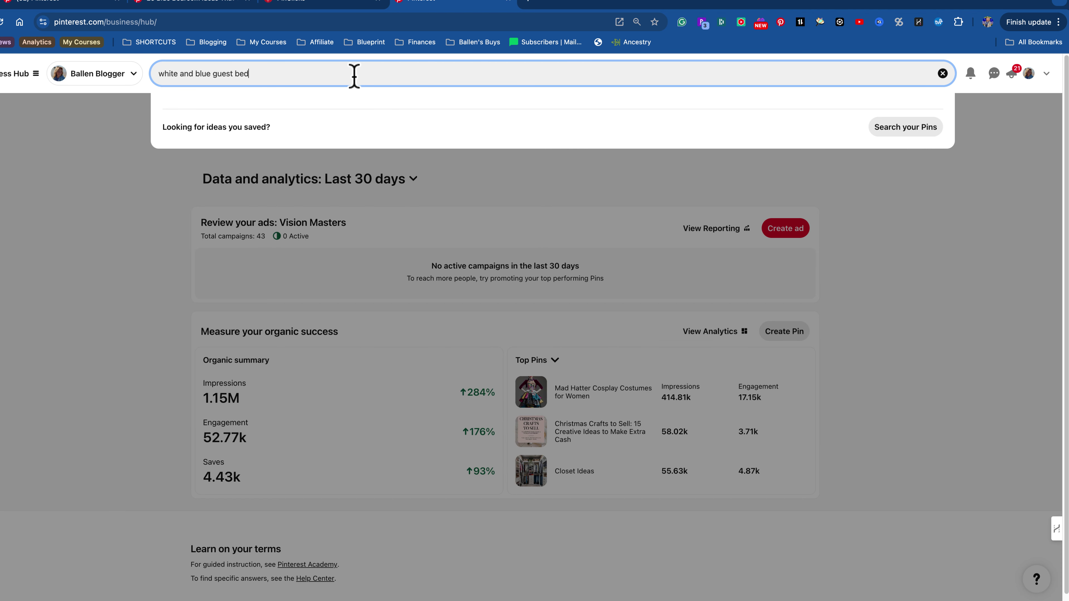
text(room)
key(Return)
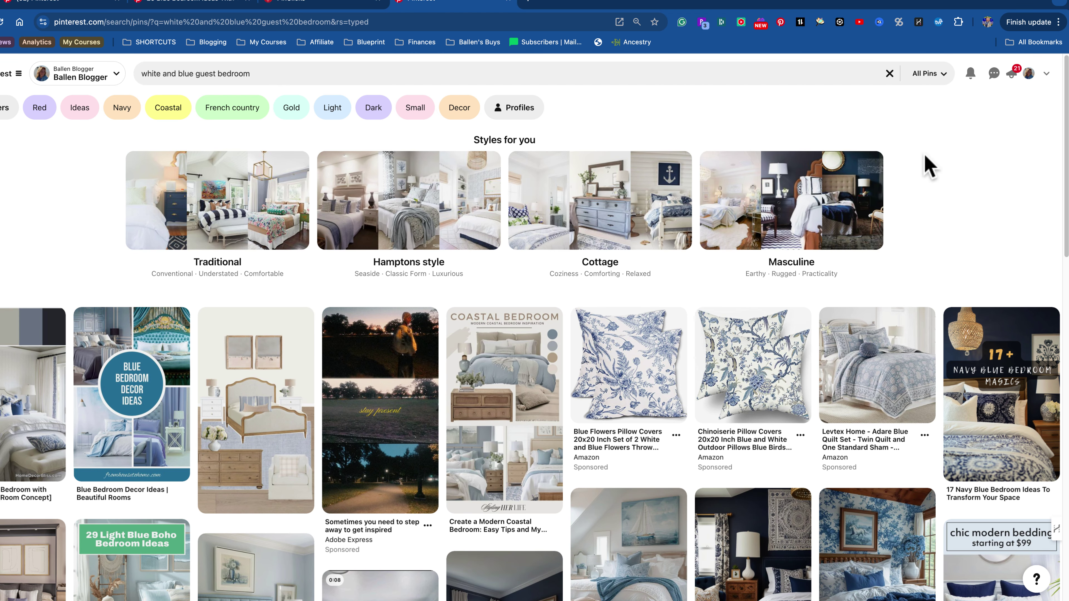
- Scroll through the white and blue guest bedroom pin results
scroll(926, 162, down, 5)
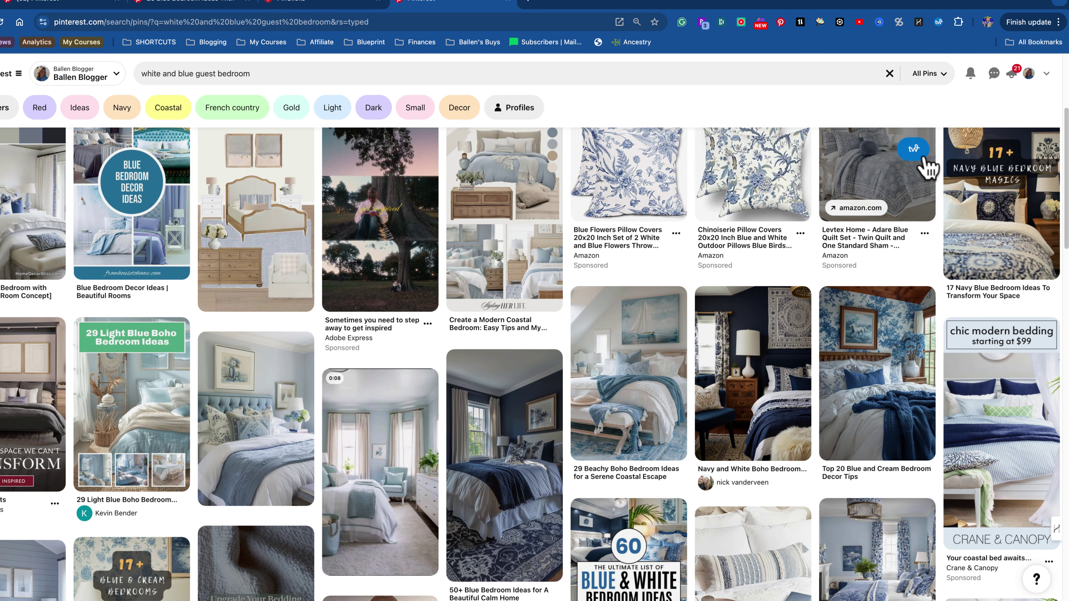
scroll(926, 181, down, 2)
scroll(922, 207, down, 1)
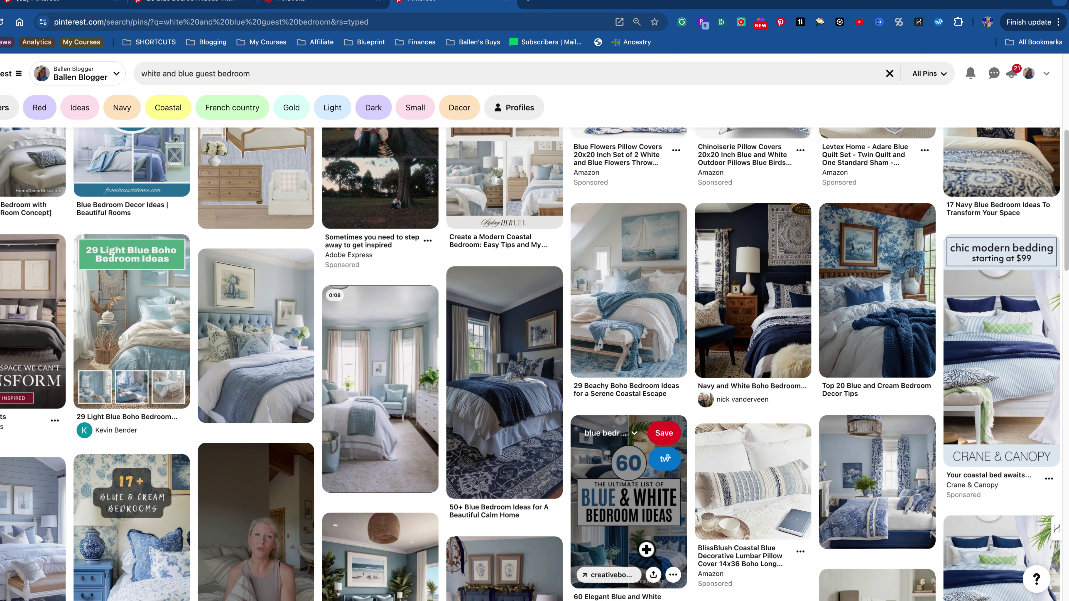
scroll(645, 541, down, 3)
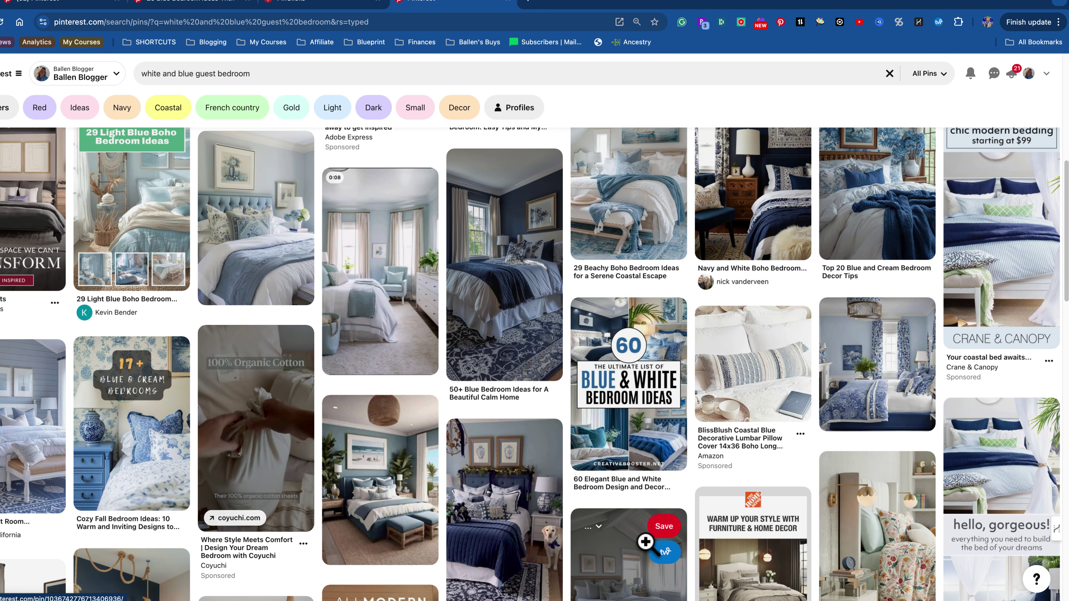
click(581, 3)
- Review the 1-Click Blog Post form and run the Blue & White Bedroom article
scroll(505, 359, down, 12)
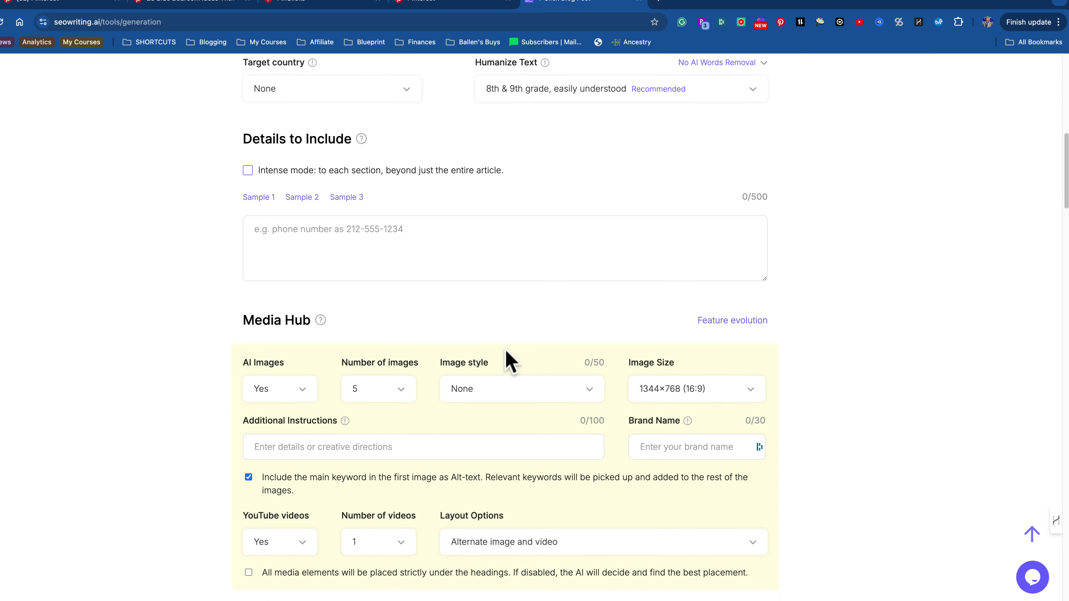
scroll(509, 362, down, 5)
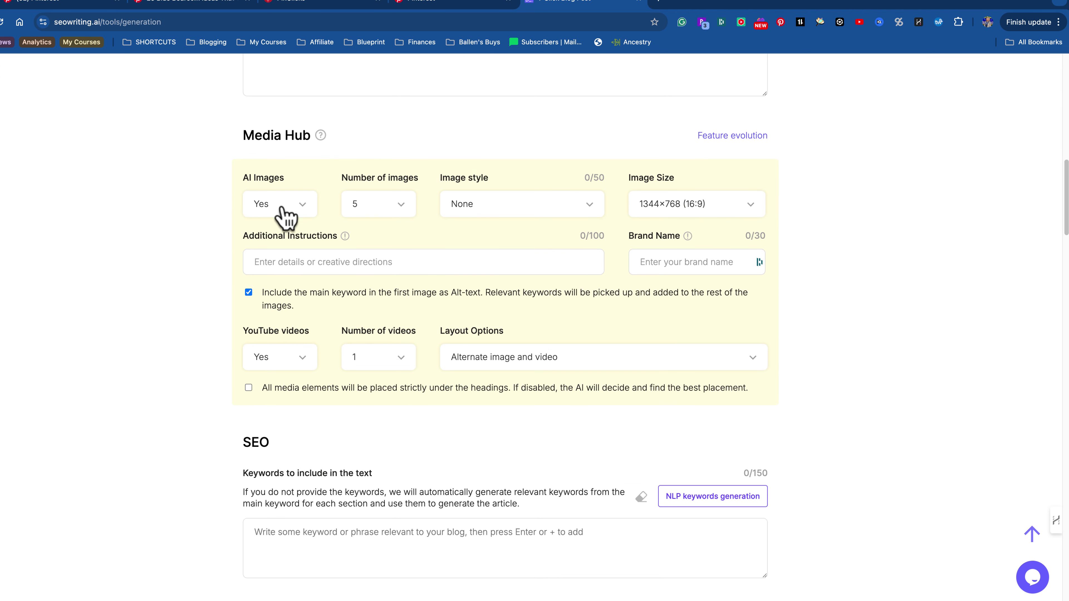
scroll(385, 244, down, 1)
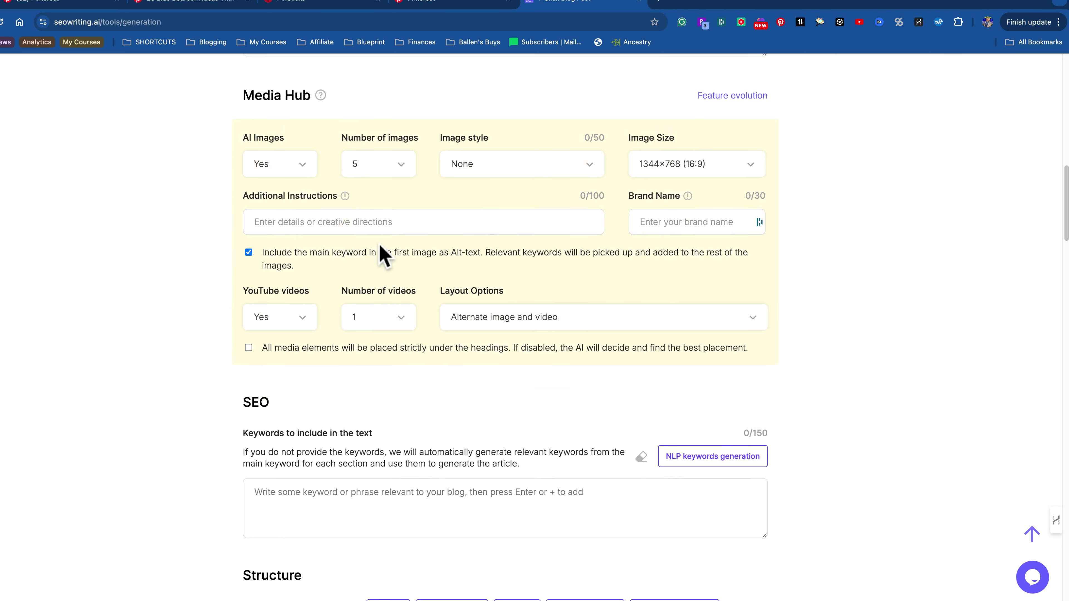
scroll(556, 449, down, 10)
scroll(532, 433, down, 13)
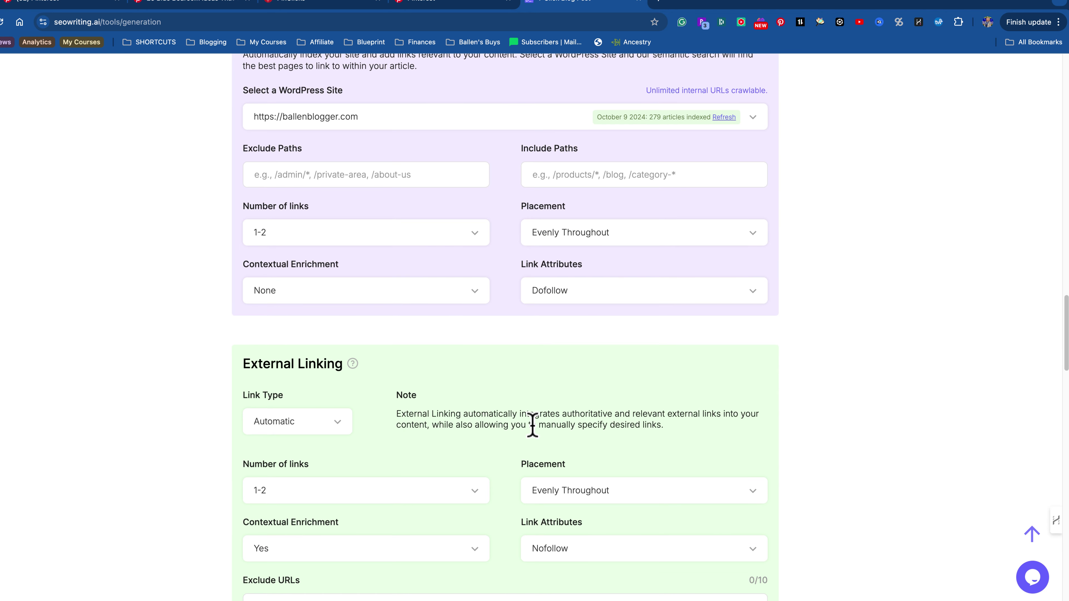
scroll(532, 424, down, 20)
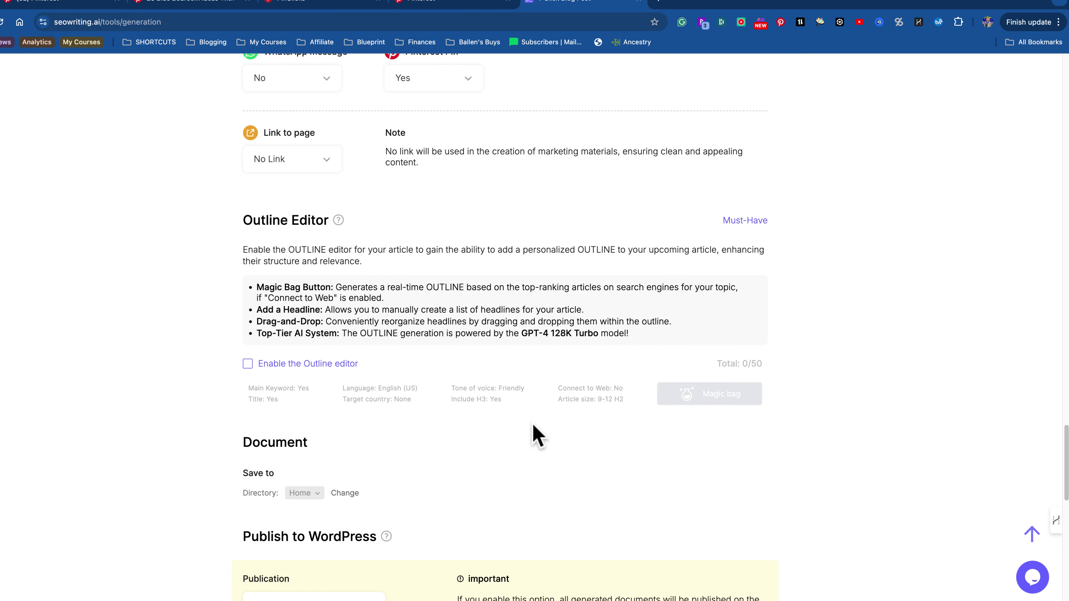
scroll(535, 436, down, 10)
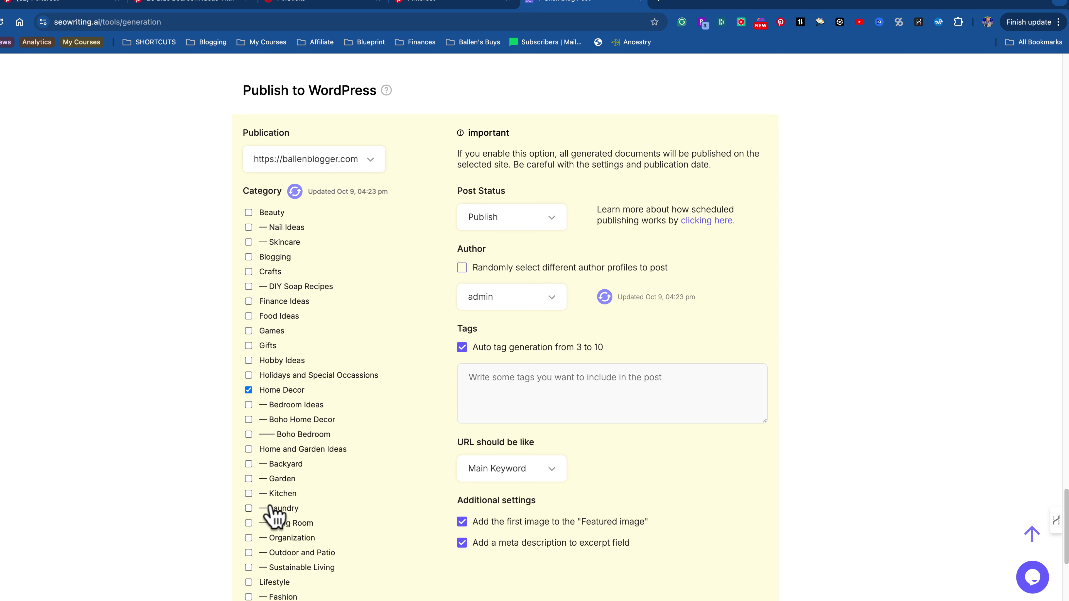
scroll(866, 363, up, 15)
scroll(866, 363, up, 10)
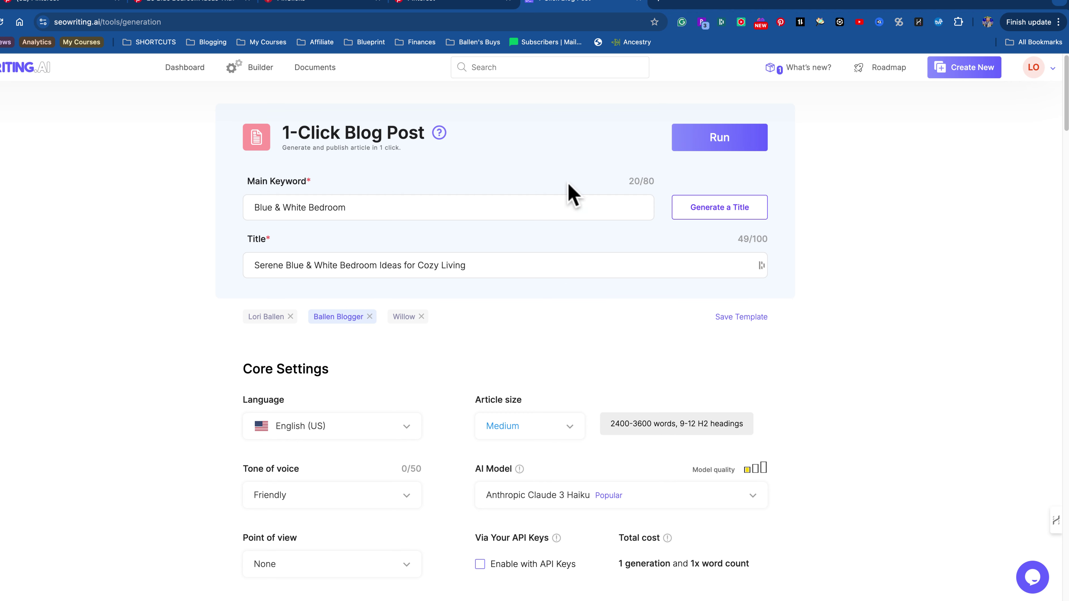
click(711, 137)
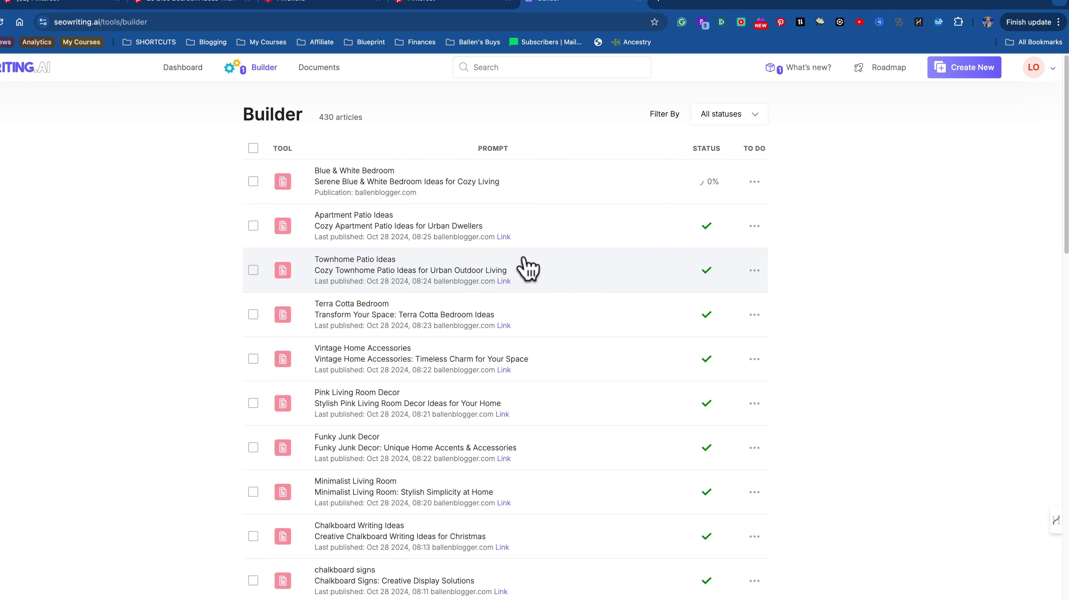
- Replace the Pinterest search with 'guest bedroom' and run it
click(411, 4)
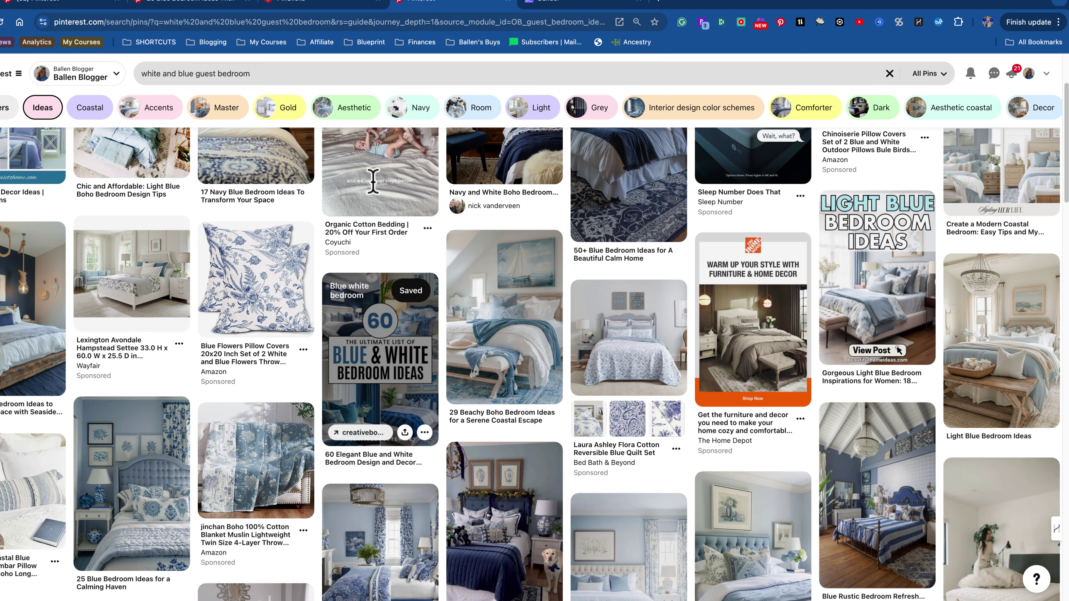
triple_click(141, 74)
text(guest bedroom)
key(Return)
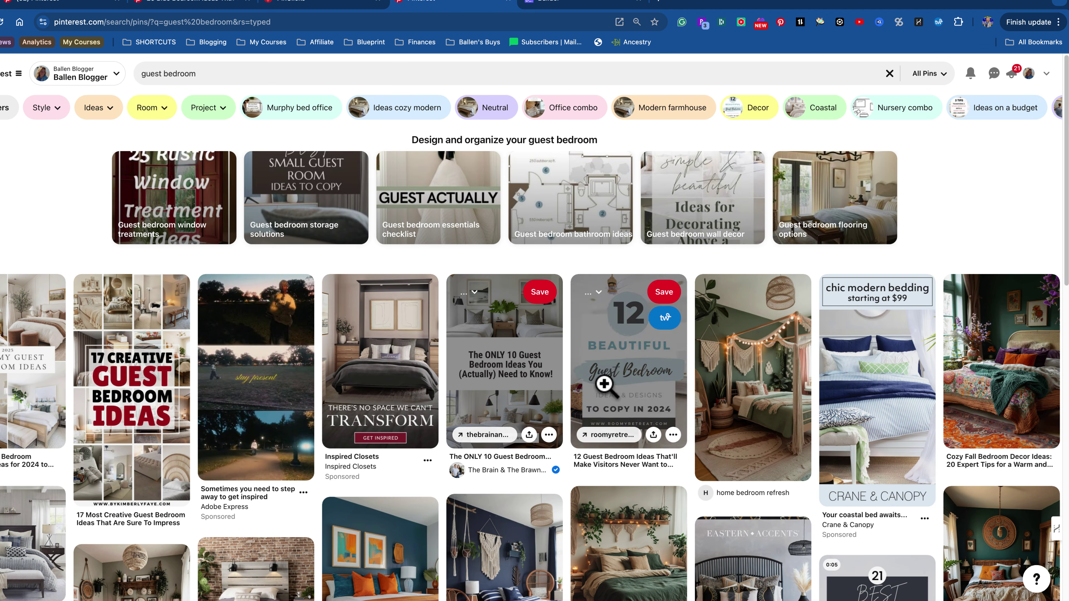
click(295, 1)
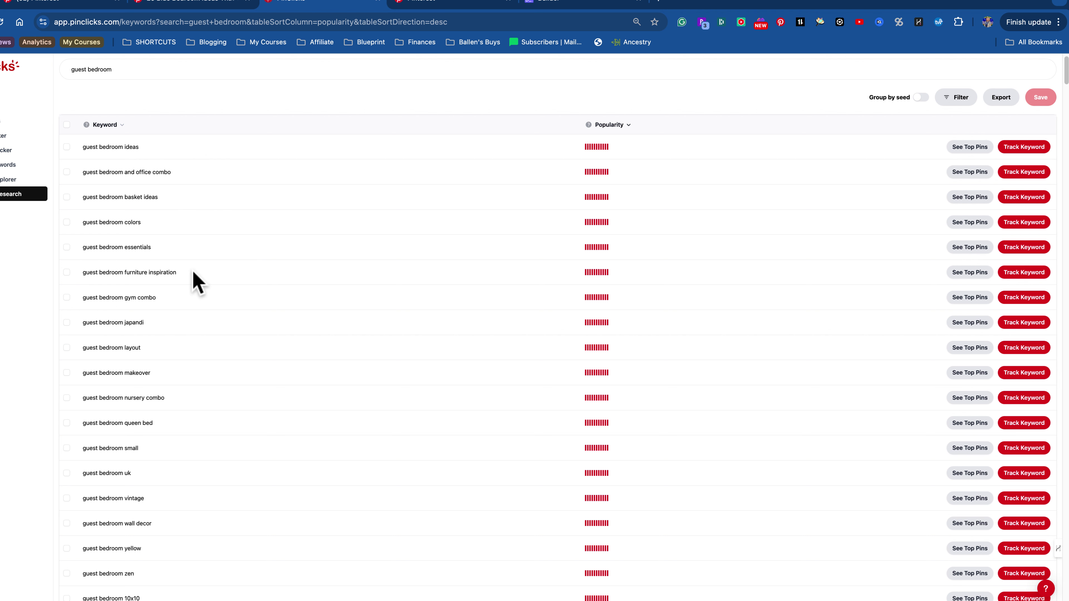
- Review the popularity-ranked guest bedroom keywords, then generate an article title in SEOWriting.ai
scroll(168, 310, down, 1)
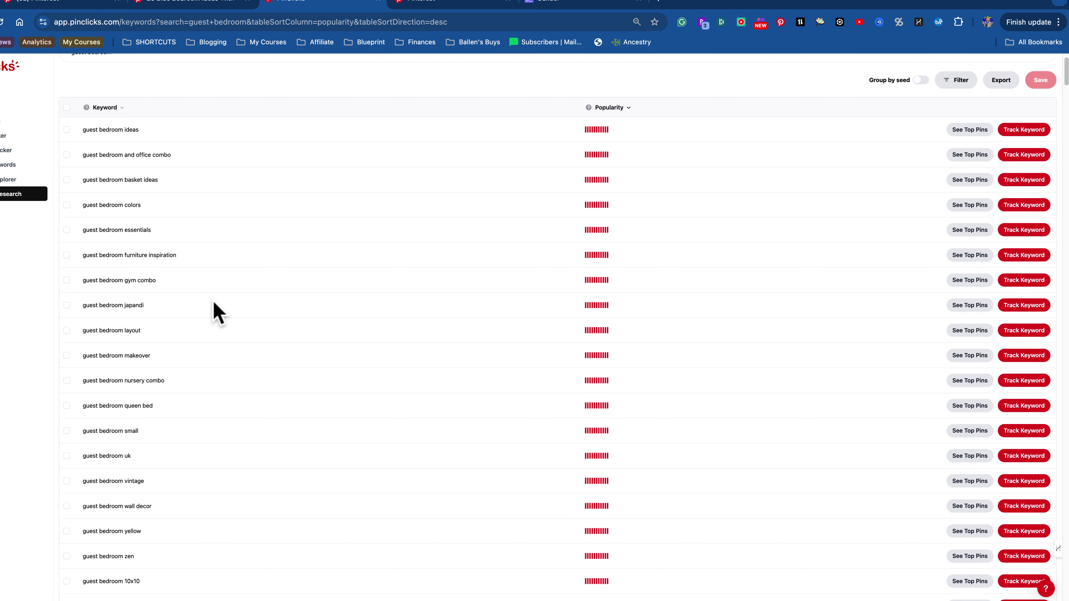
scroll(215, 312, down, 3)
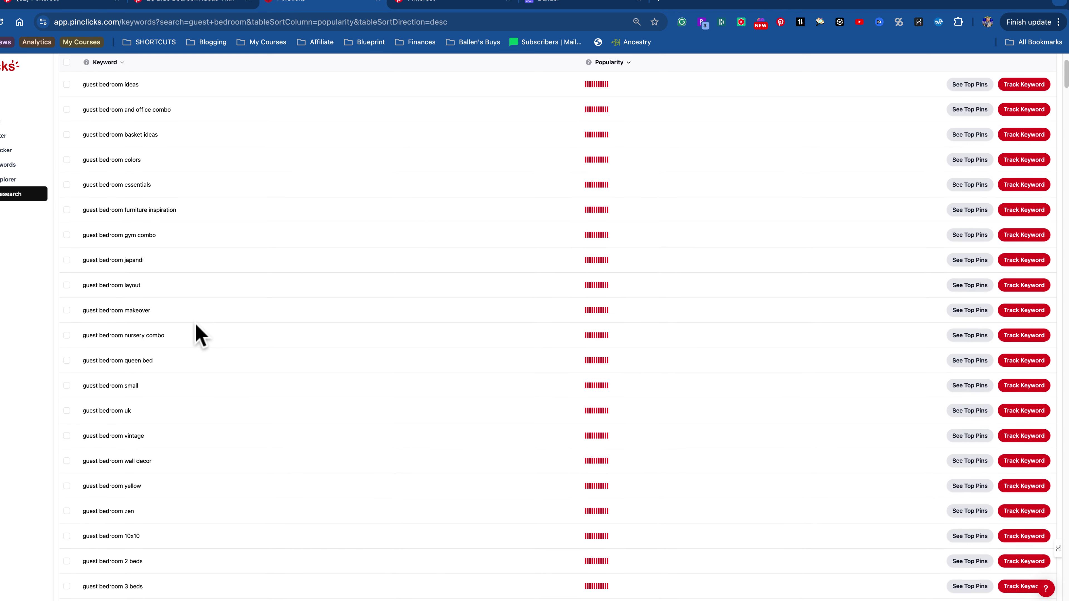
scroll(194, 322, down, 3)
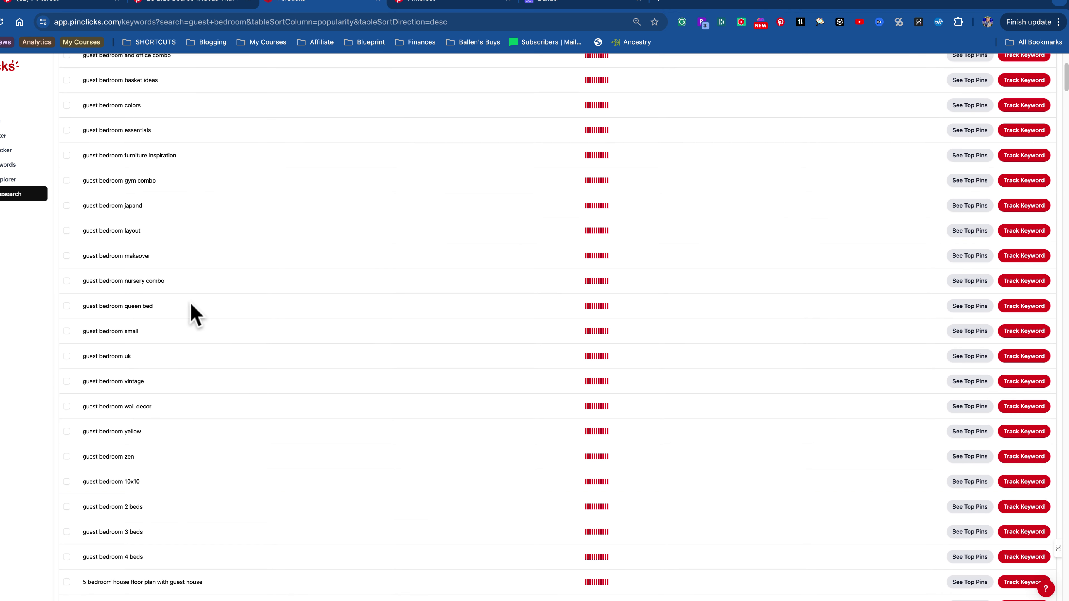
click(580, 4)
click(733, 210)
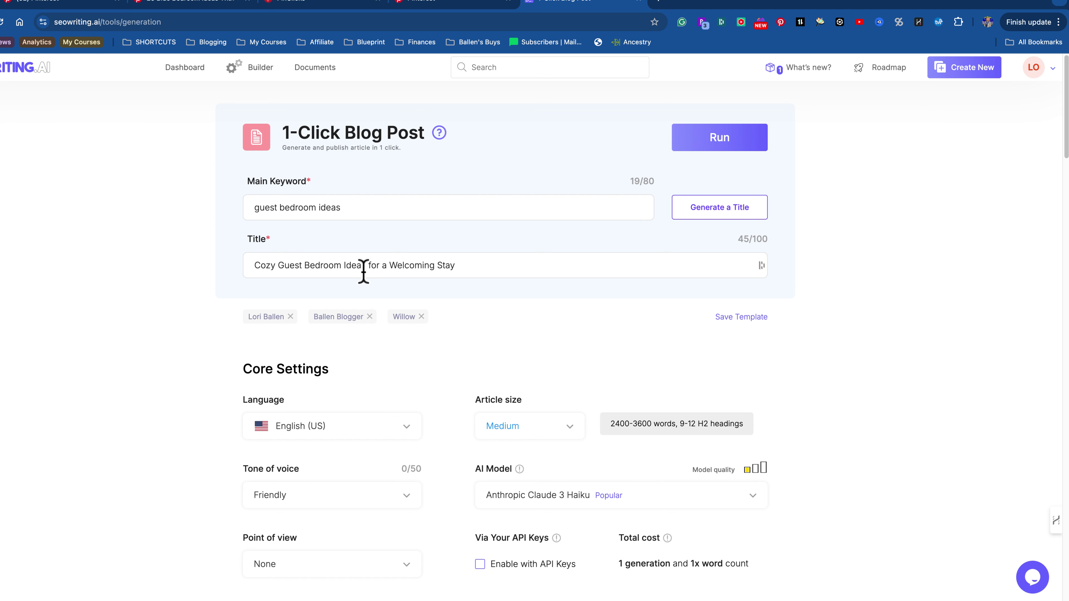
- Tag the blog site, run the guest bedroom article, and open ballenblogger.com in a new tab
click(347, 317)
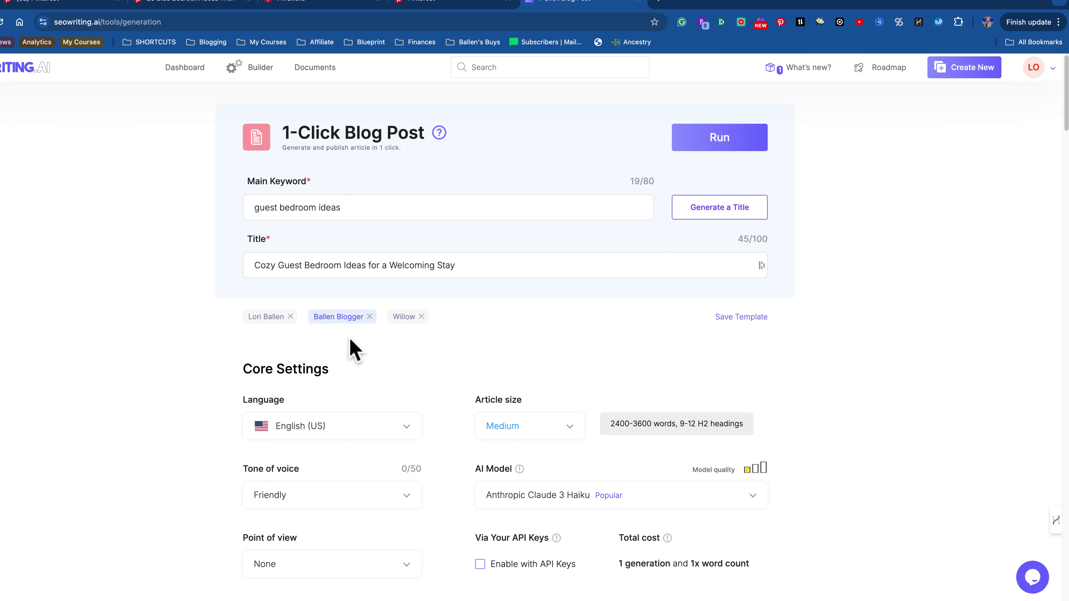
click(730, 145)
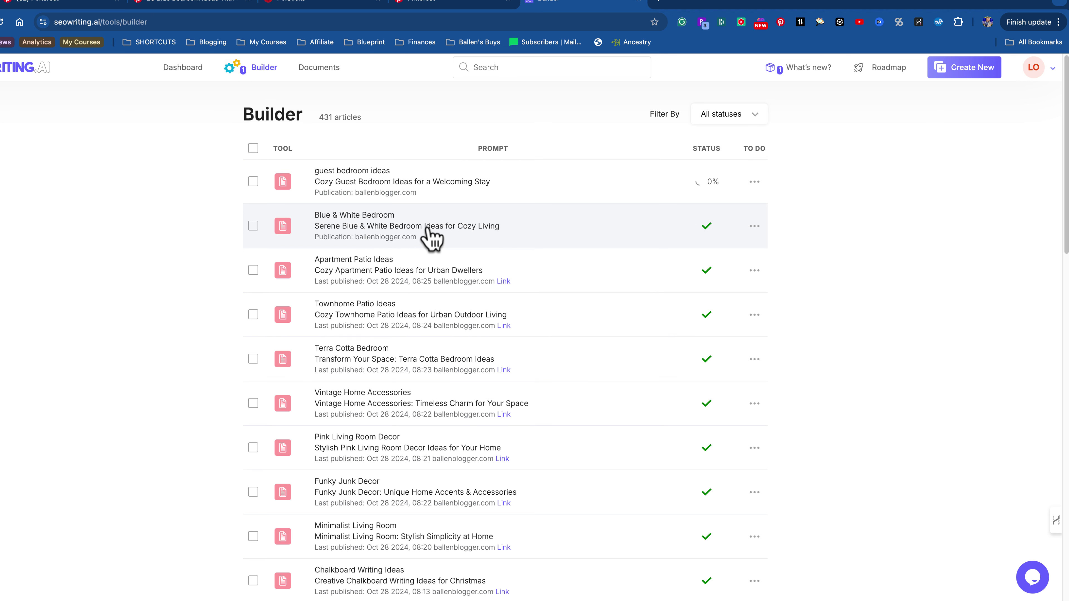
click(659, 2)
text(balle)
key(Return)
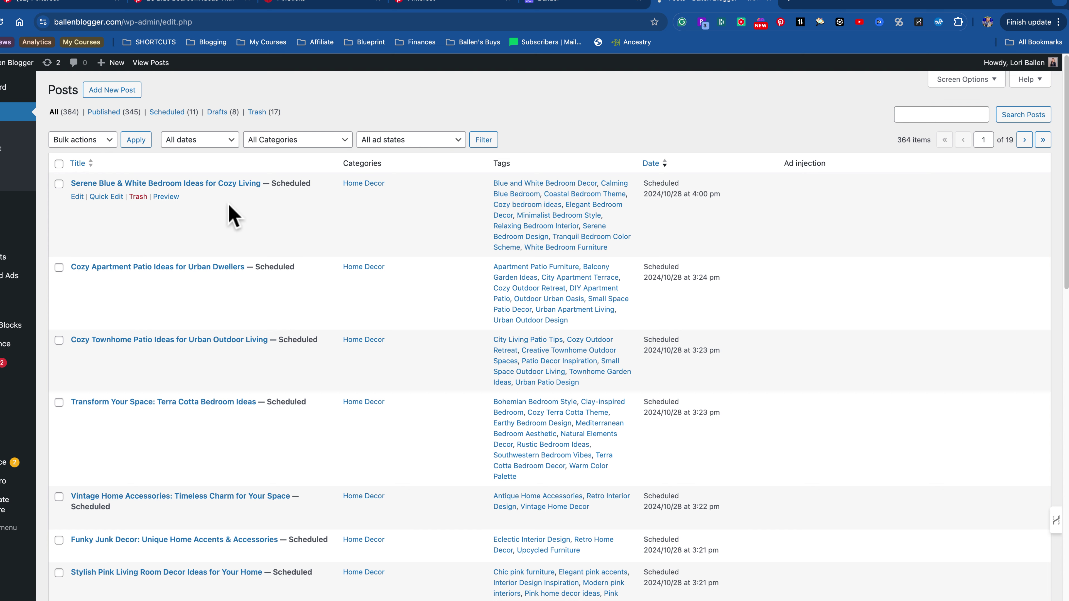
- Scroll the WordPress Posts list back to the scheduled Serene Blue & White Bedroom post
scroll(232, 217, down, 3)
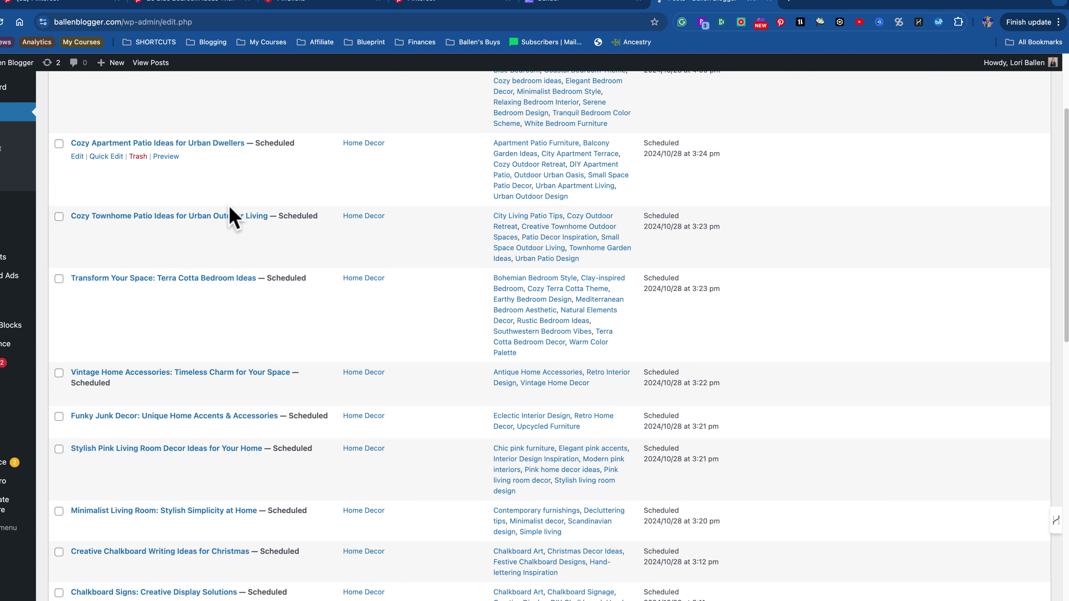
scroll(306, 525, down, 6)
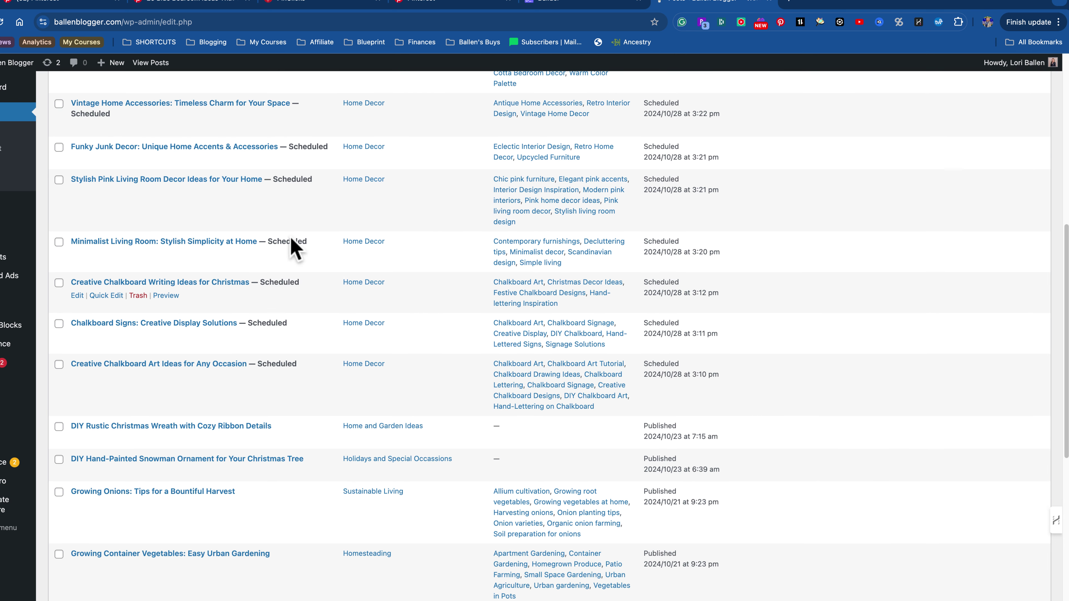
scroll(296, 540, up, 9)
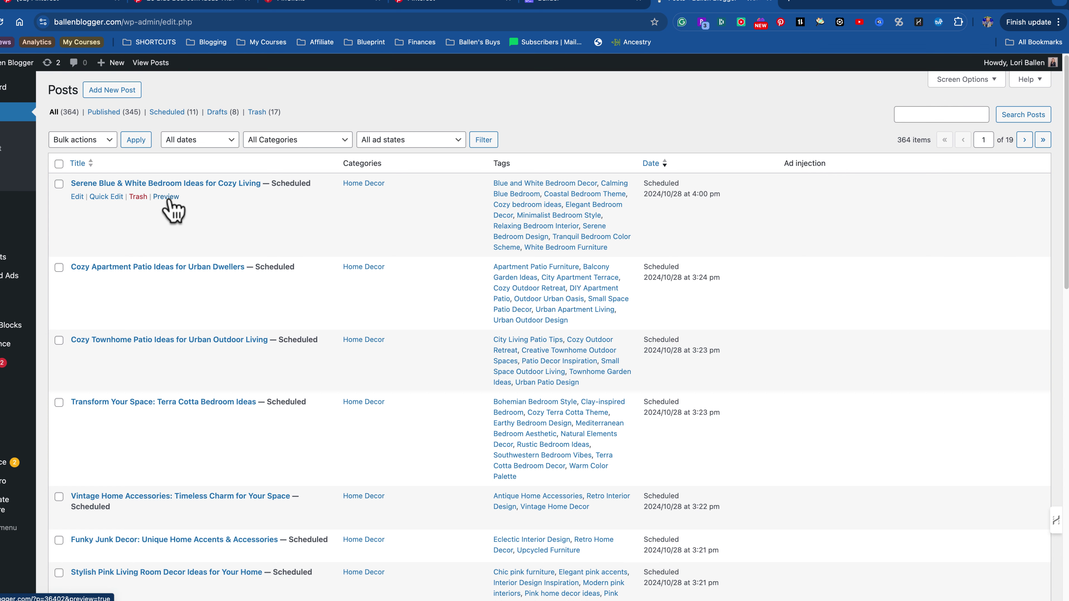
- Edit the Serene Blue & White Bedroom post and review its images, tables and YouTube video
click(78, 198)
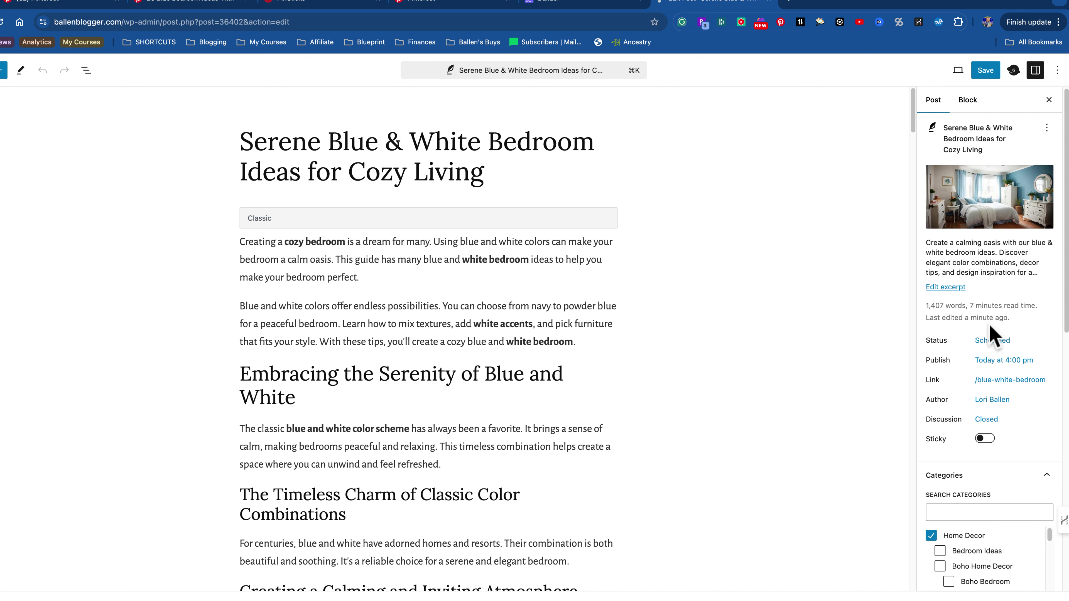
scroll(983, 447, down, 3)
scroll(1001, 429, up, 3)
scroll(337, 270, down, 15)
scroll(592, 263, down, 10)
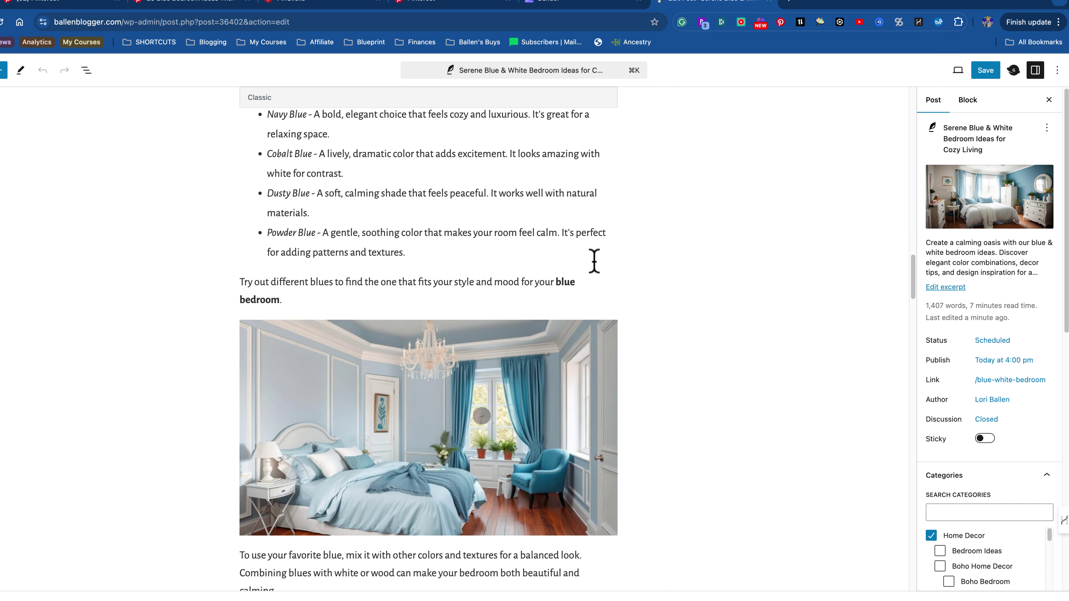
scroll(593, 261, down, 3)
scroll(547, 329, down, 1)
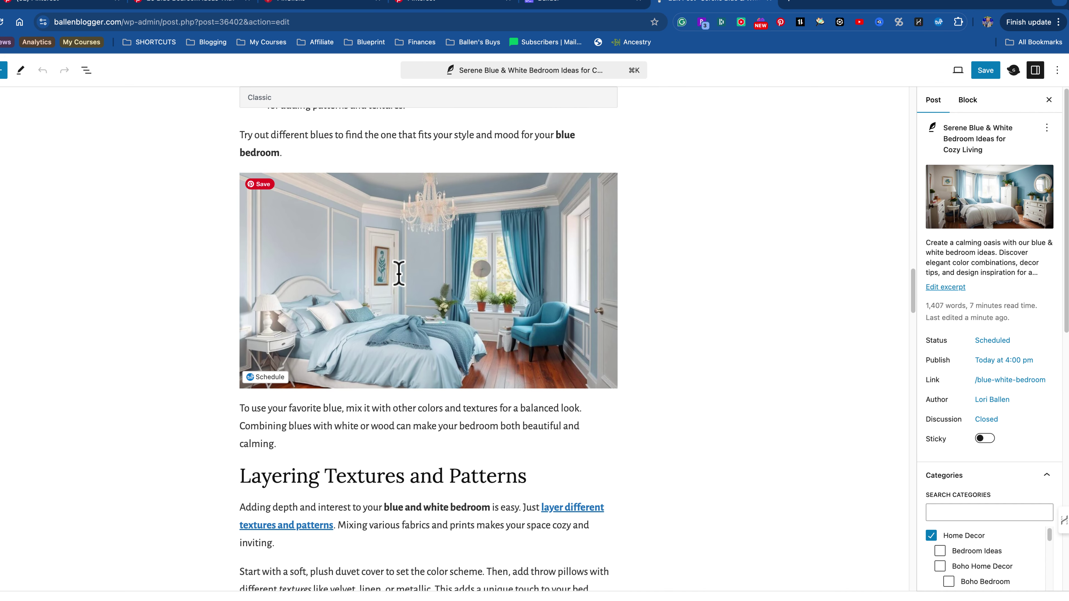
scroll(418, 296, down, 6)
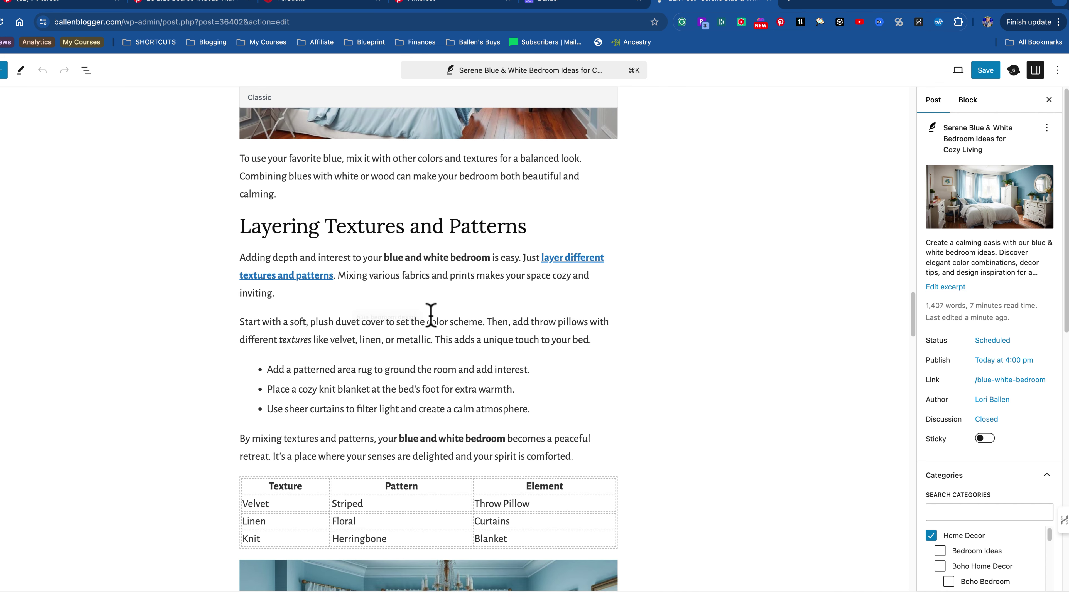
scroll(430, 314, down, 12)
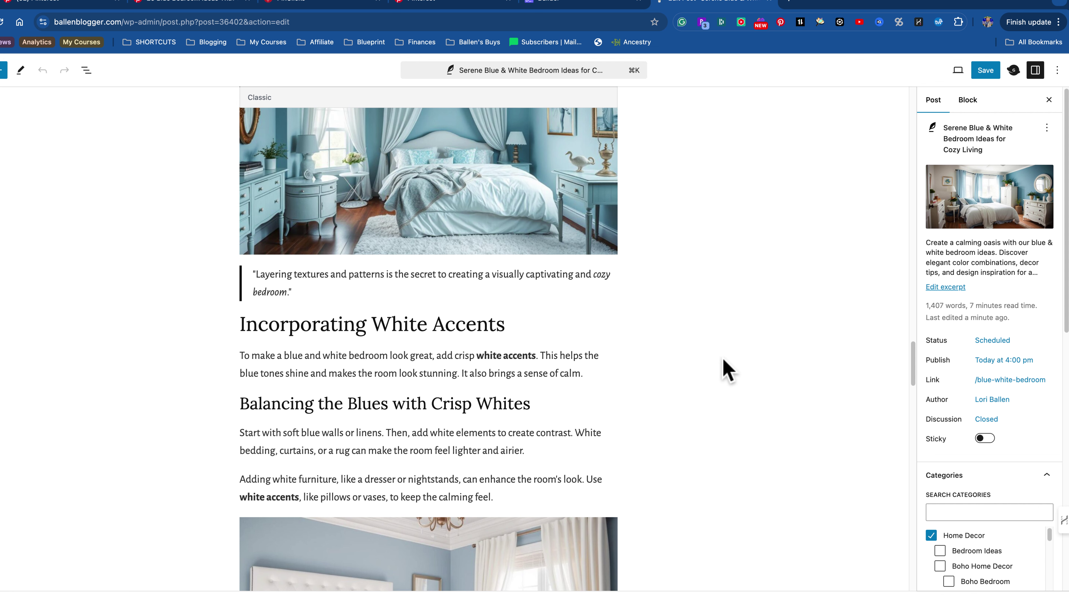
scroll(727, 370, down, 4)
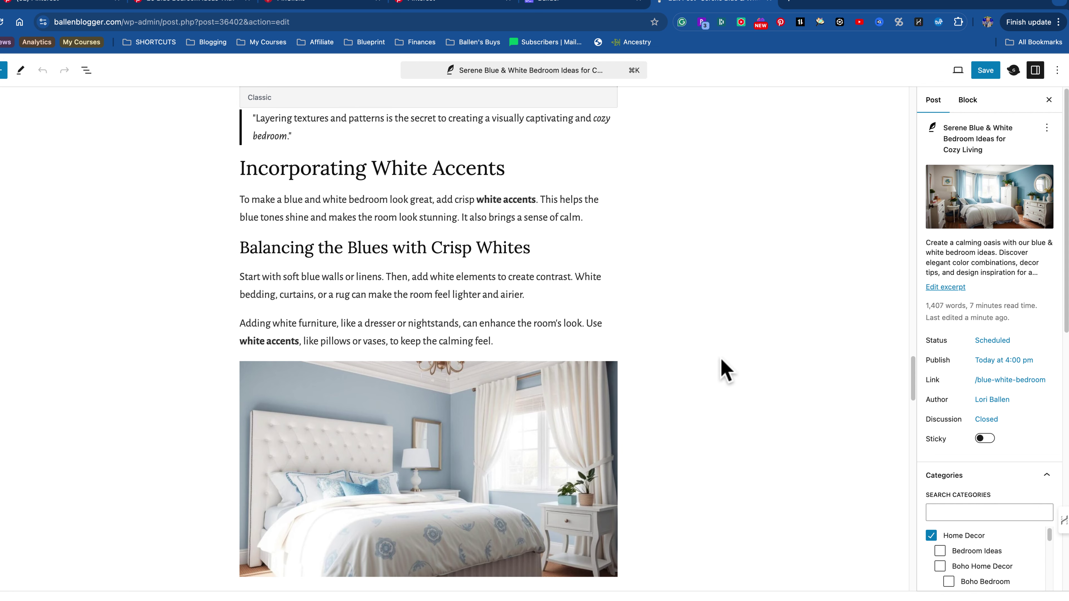
scroll(726, 370, down, 20)
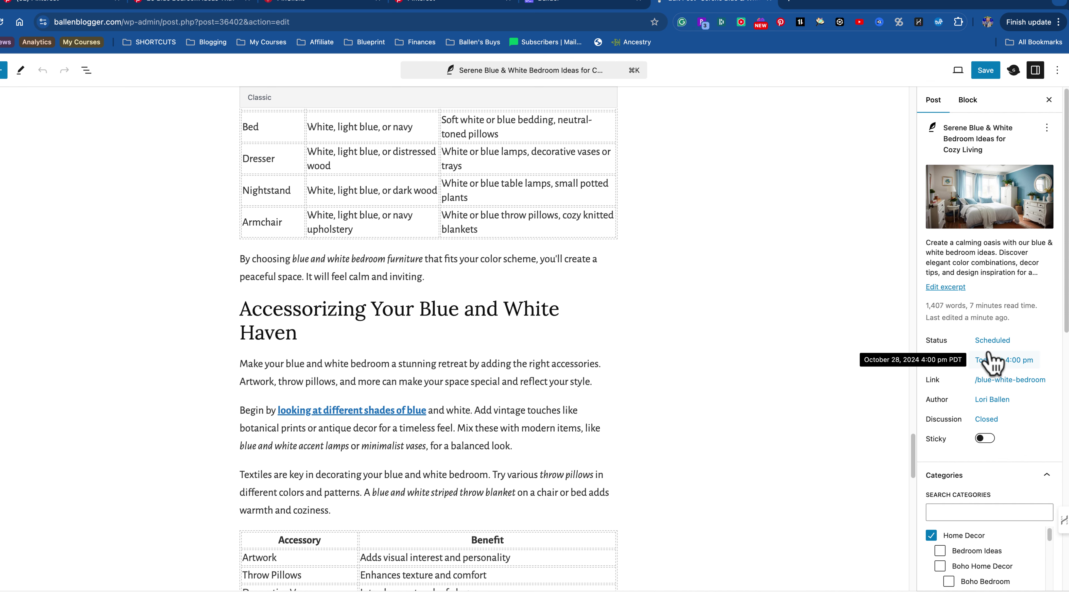
mouse_move(1019, 207)
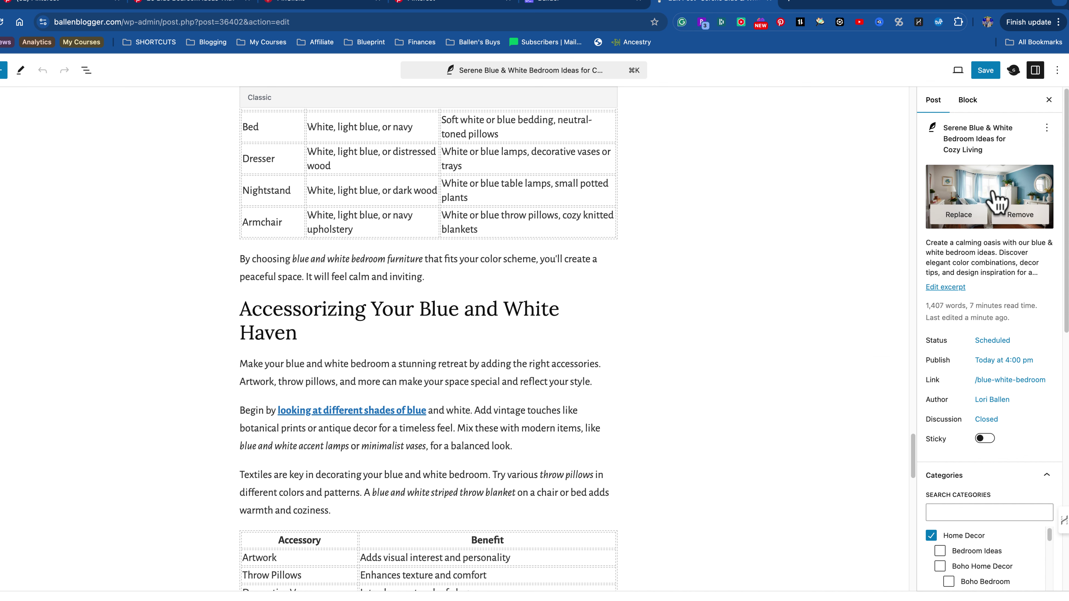
scroll(498, 358, down, 15)
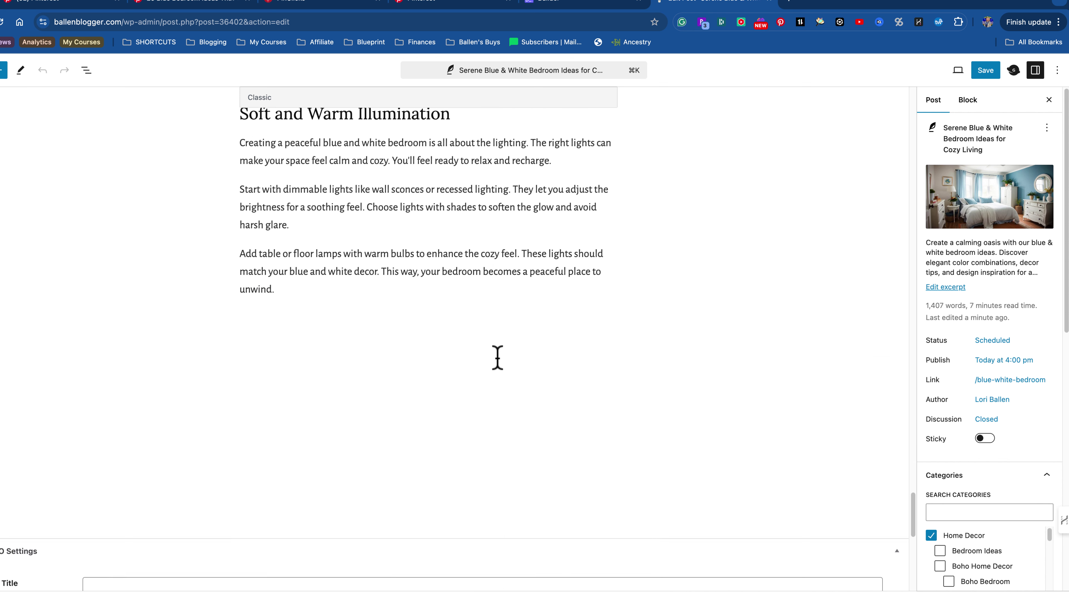
scroll(498, 358, down, 5)
scroll(497, 358, up, 20)
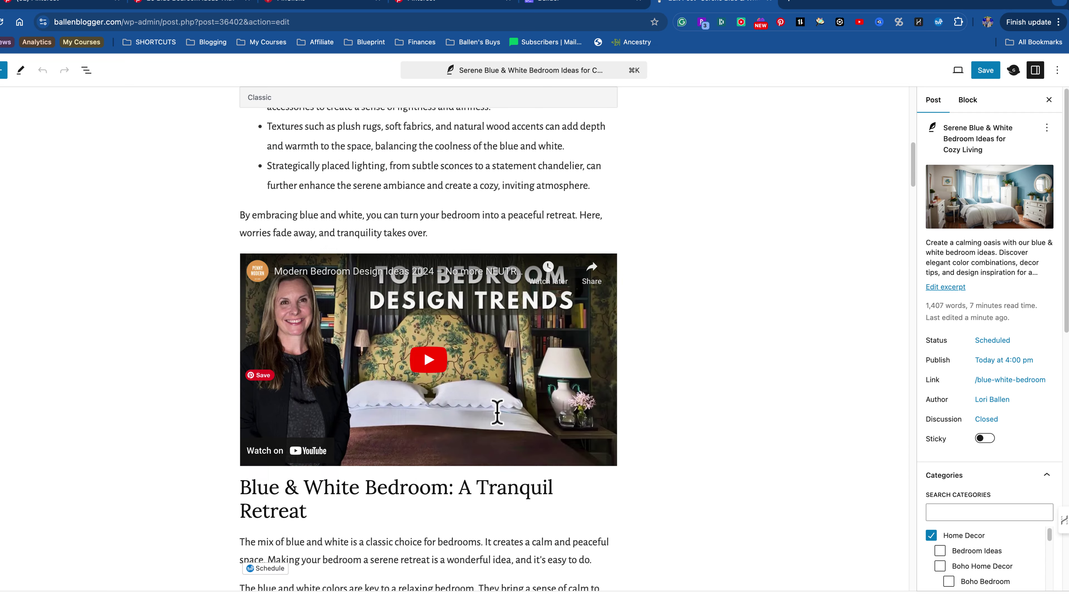
scroll(498, 411, up, 20)
scroll(498, 413, down, 20)
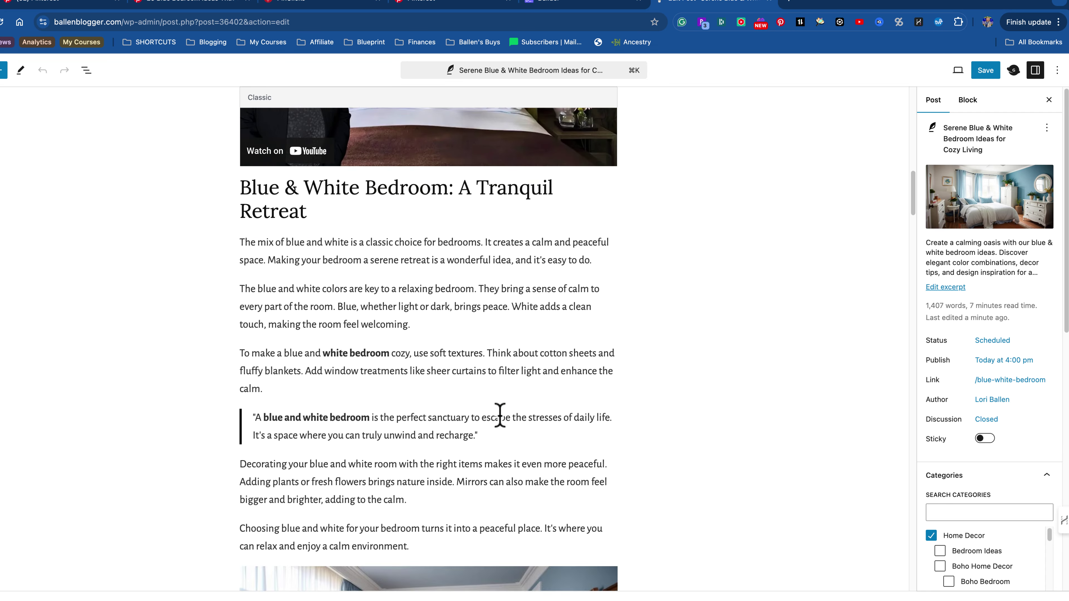
scroll(500, 415, down, 8)
- Delete the bedroom image and empty line above 'Designing with Shades of Blue'
click(455, 323)
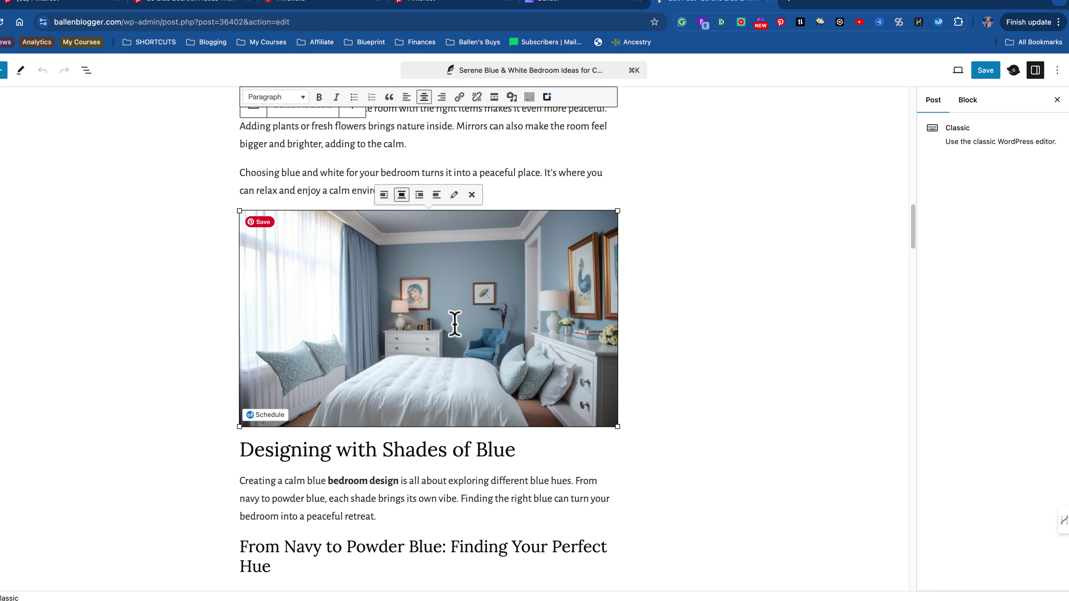
key(BackSpace)
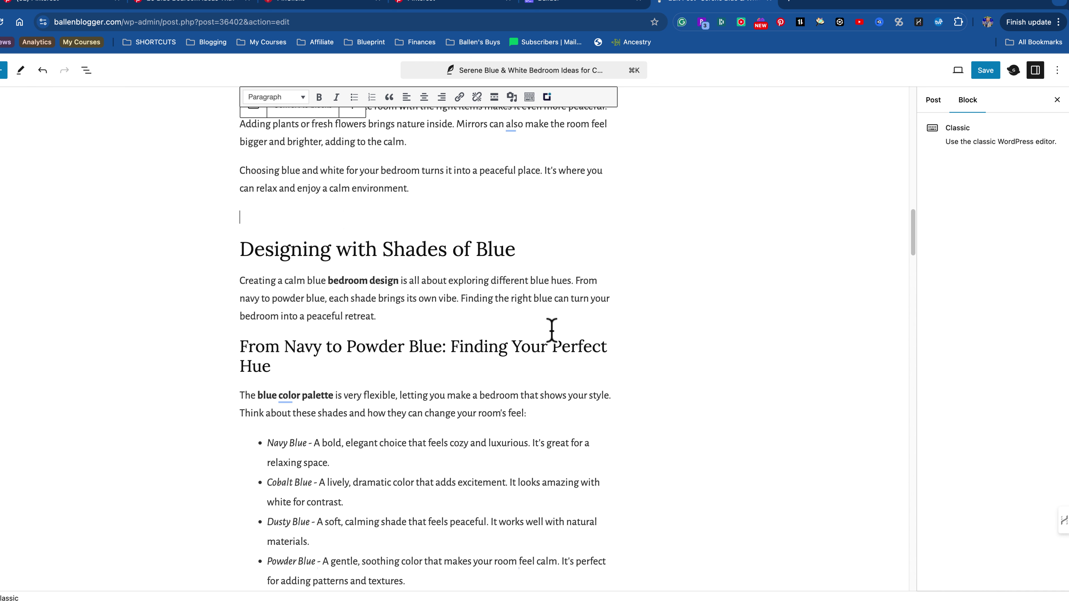
key(Delete)
scroll(552, 332, up, 20)
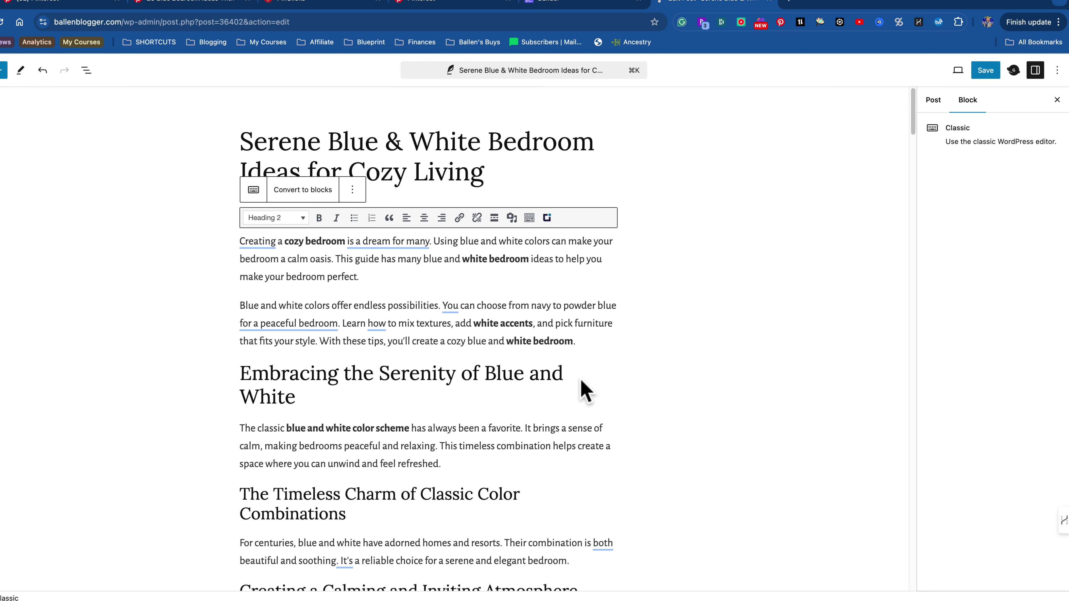
- Set the post's publish time to Now and publish it
click(933, 101)
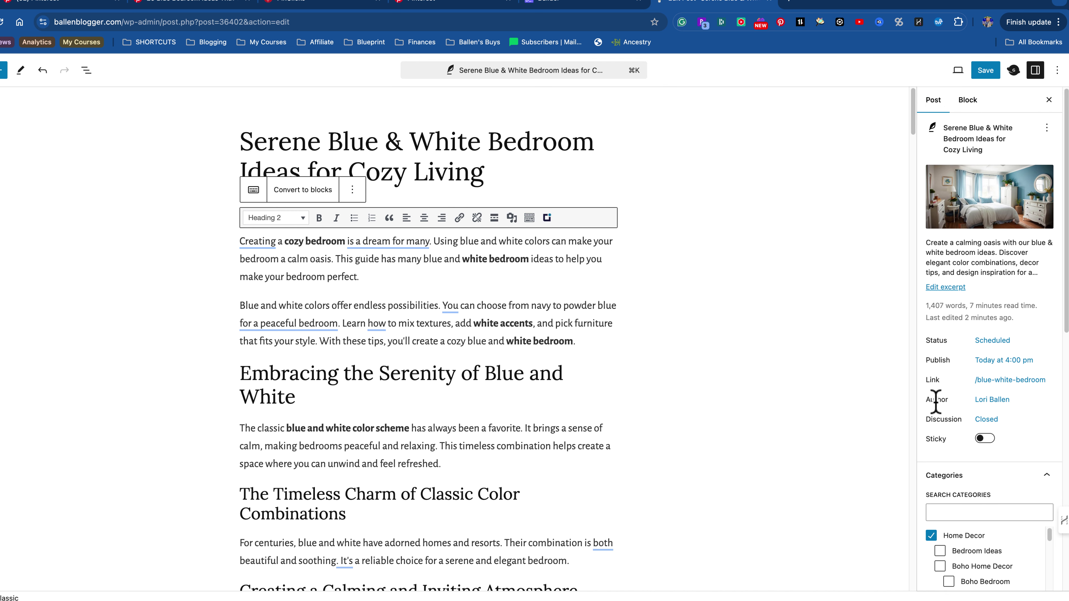
scroll(960, 503, down, 1)
scroll(962, 511, up, 1)
click(997, 360)
click(867, 122)
click(810, 440)
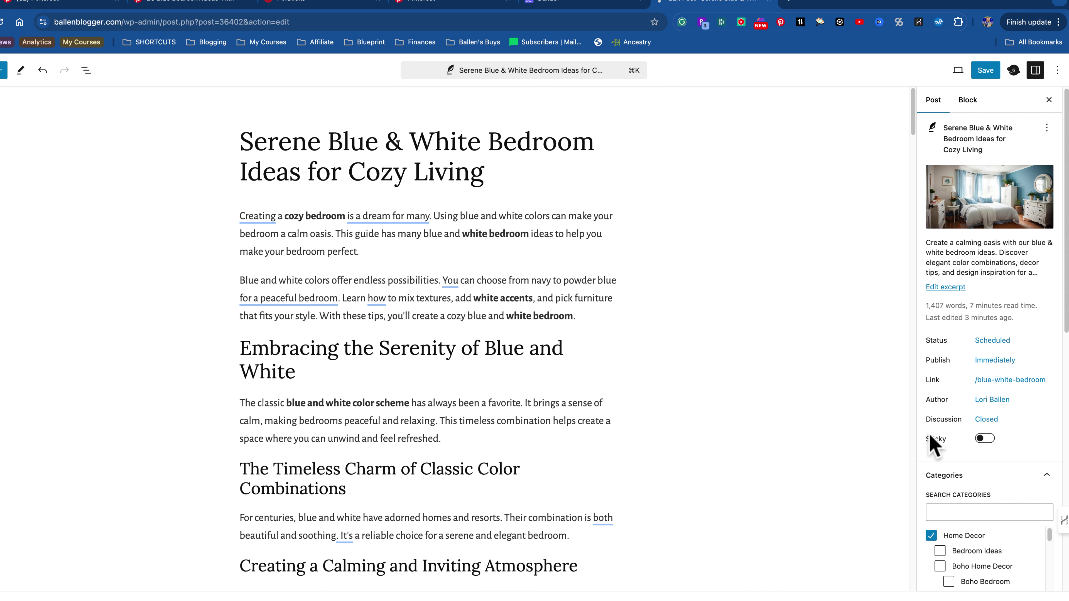
click(984, 70)
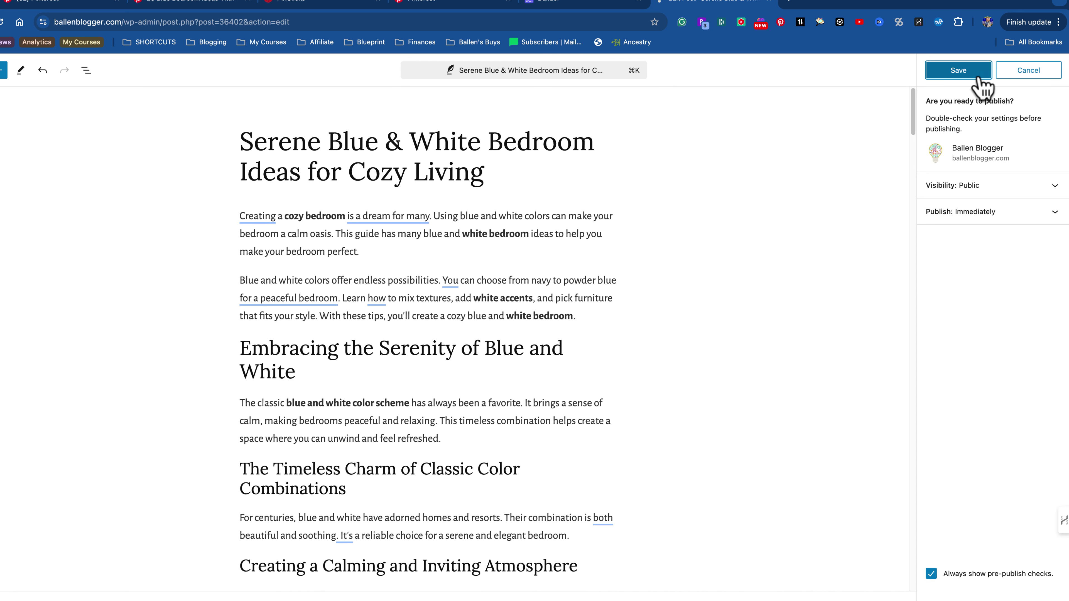
click(968, 75)
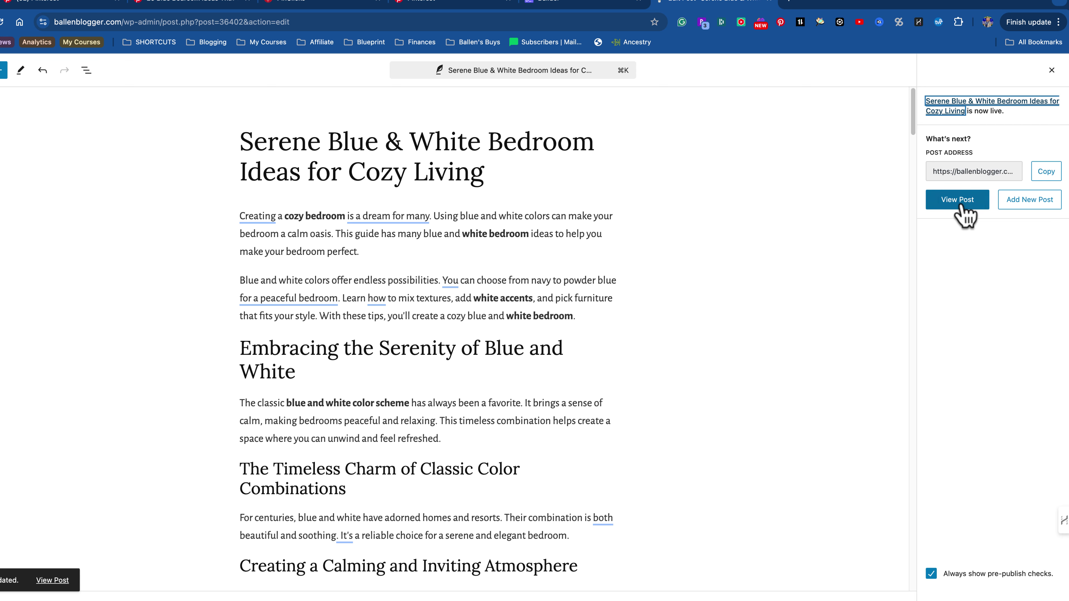
- View the live post at ballenblogger.com/blue-white-bedroom/ and scroll through its tables, images and video
click(961, 202)
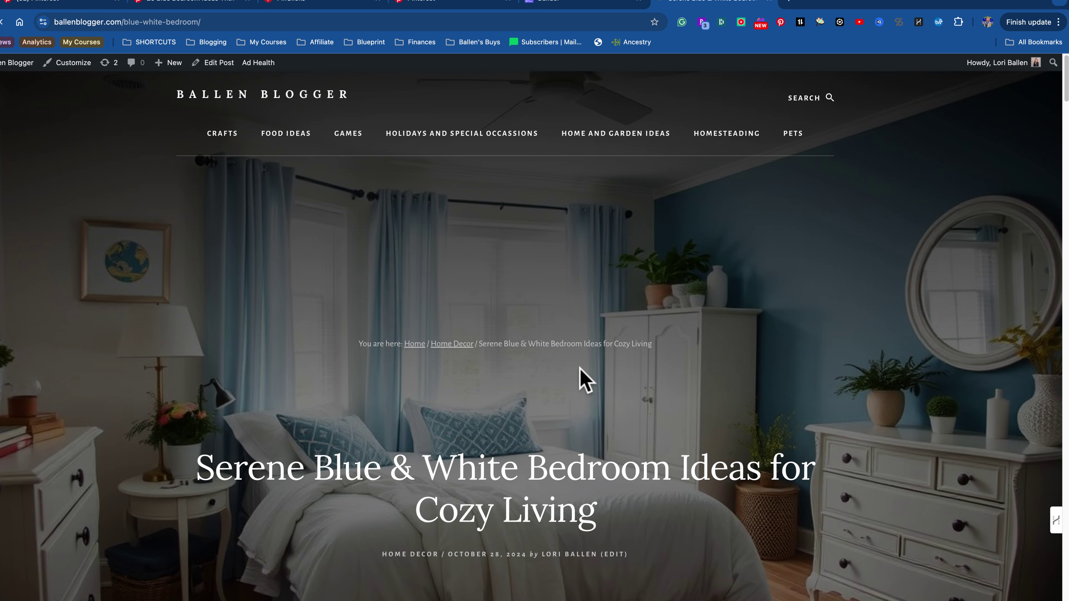
scroll(645, 375, down, 20)
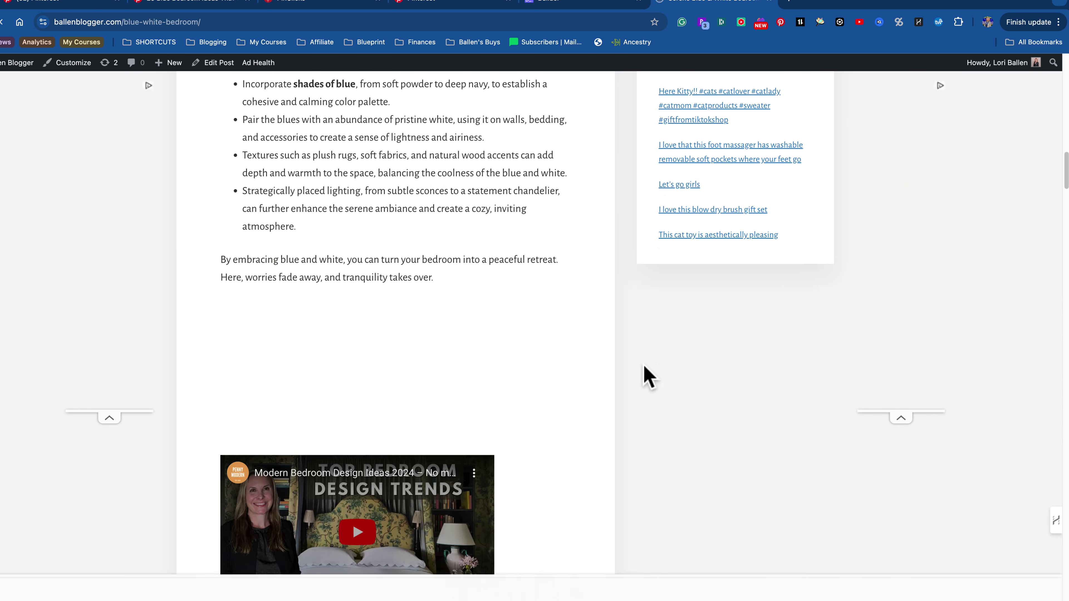
scroll(650, 377, down, 20)
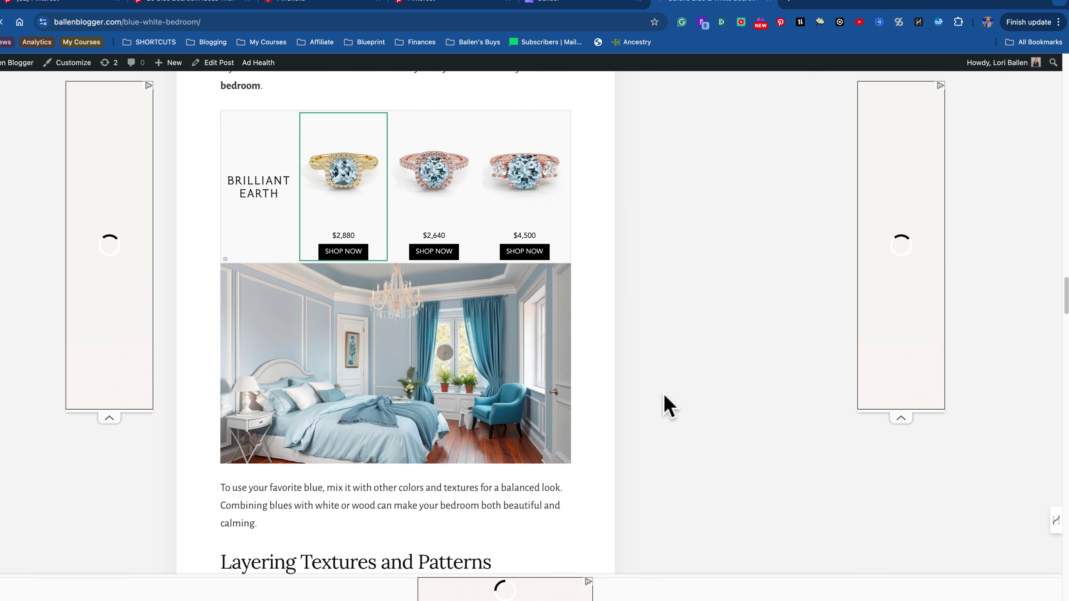
scroll(670, 406, down, 15)
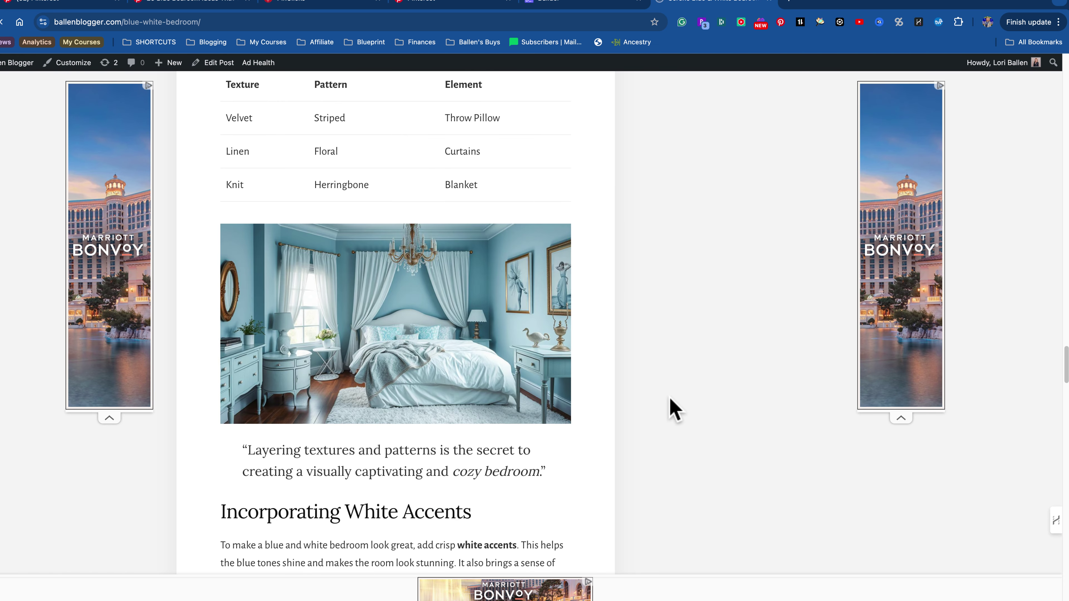
scroll(675, 410, down, 20)
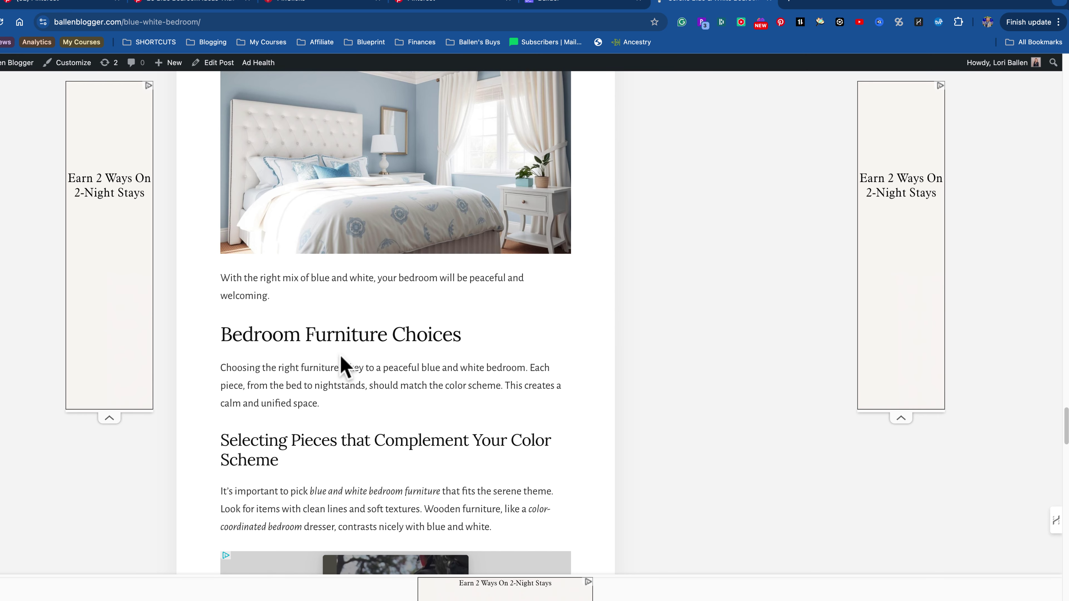
scroll(333, 337, down, 20)
scroll(337, 349, up, 7)
scroll(343, 381, up, 20)
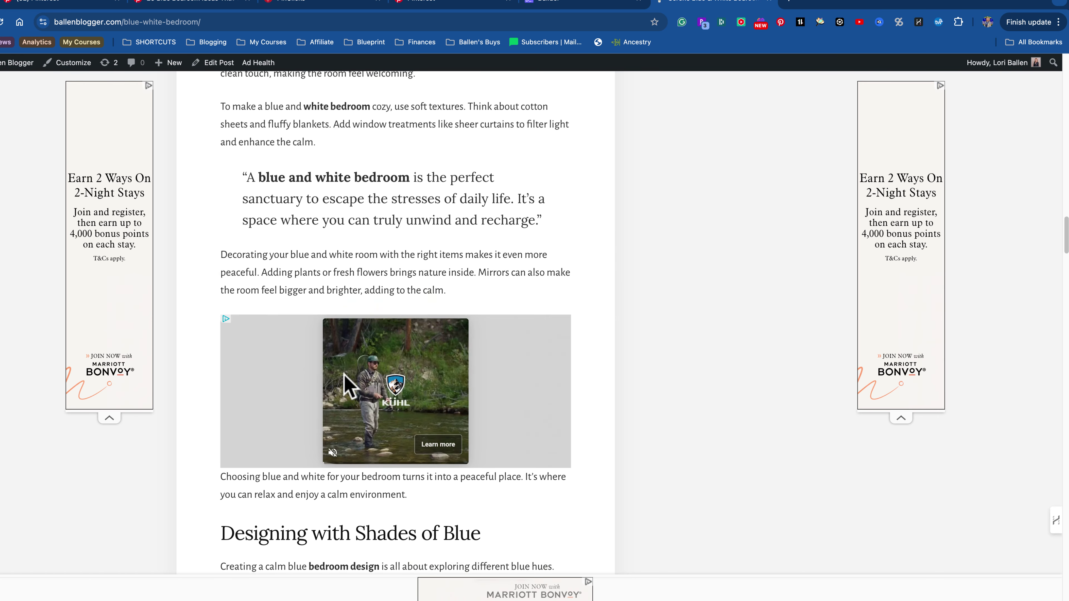
scroll(344, 377, up, 10)
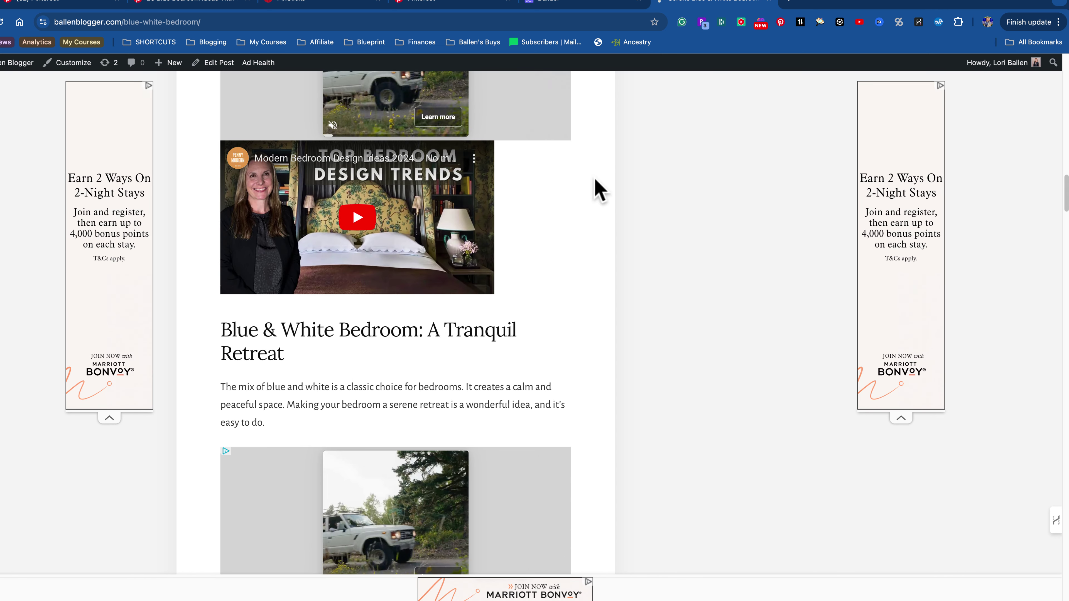
scroll(610, 198, up, 10)
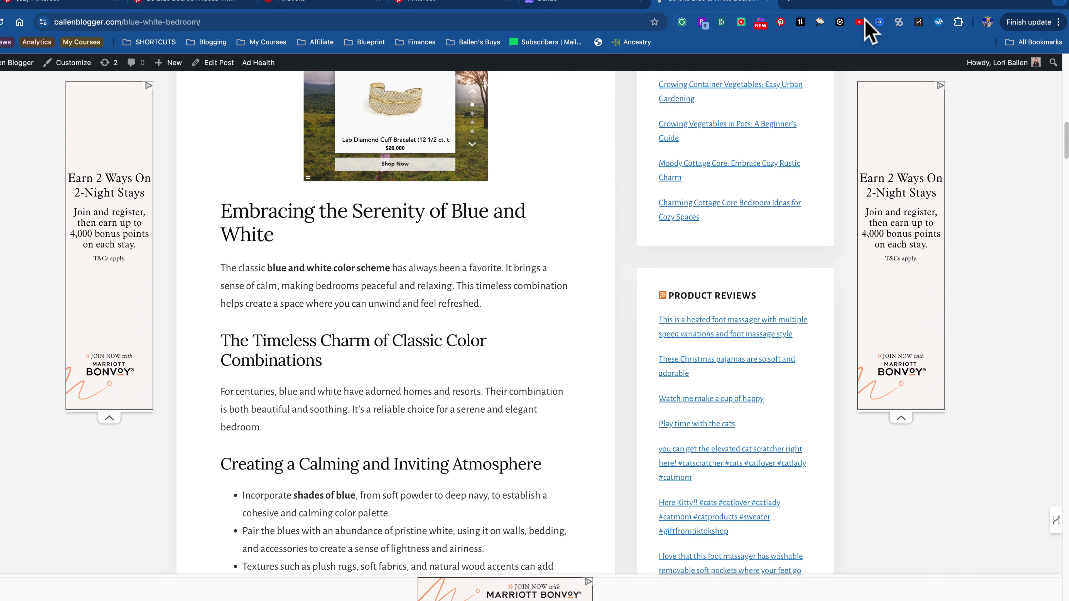
- Run HARPA's /fem FEM Ballen Blogger command and select the generated Pinterest photo description
click(919, 22)
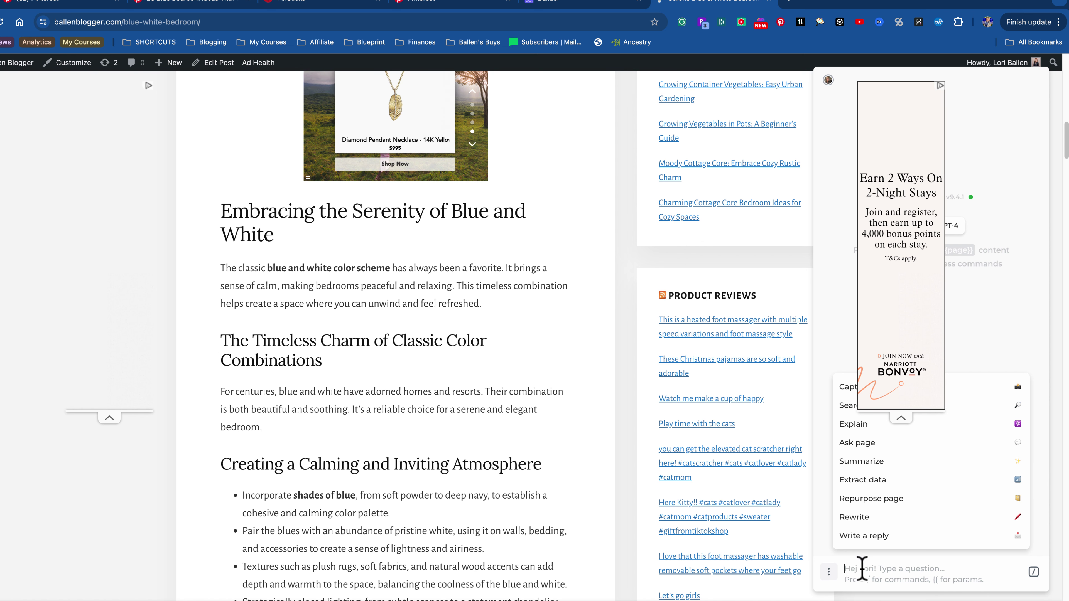
text(/fe)
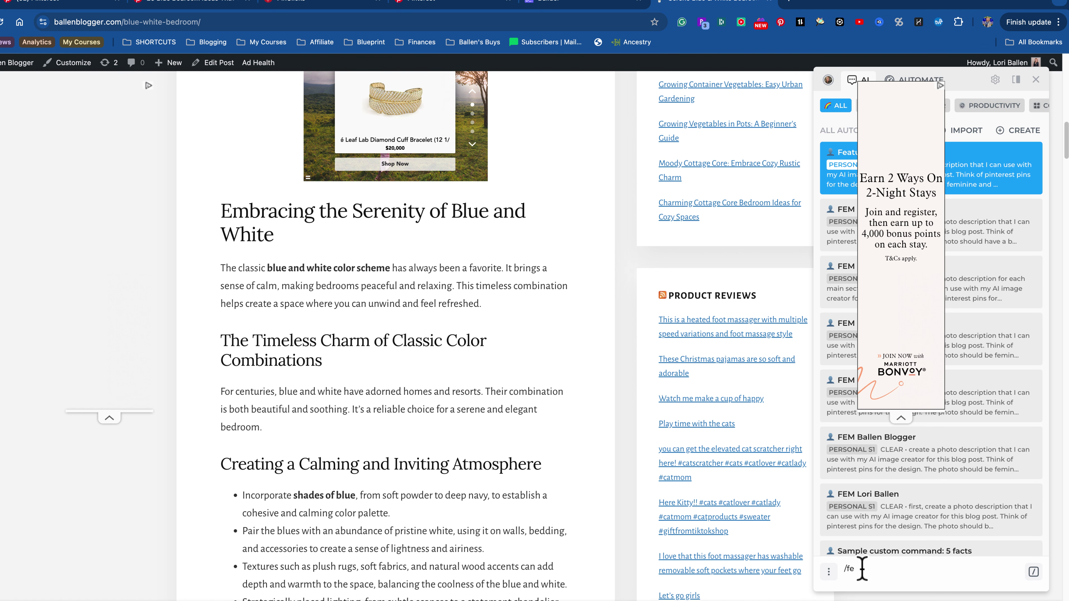
text(m)
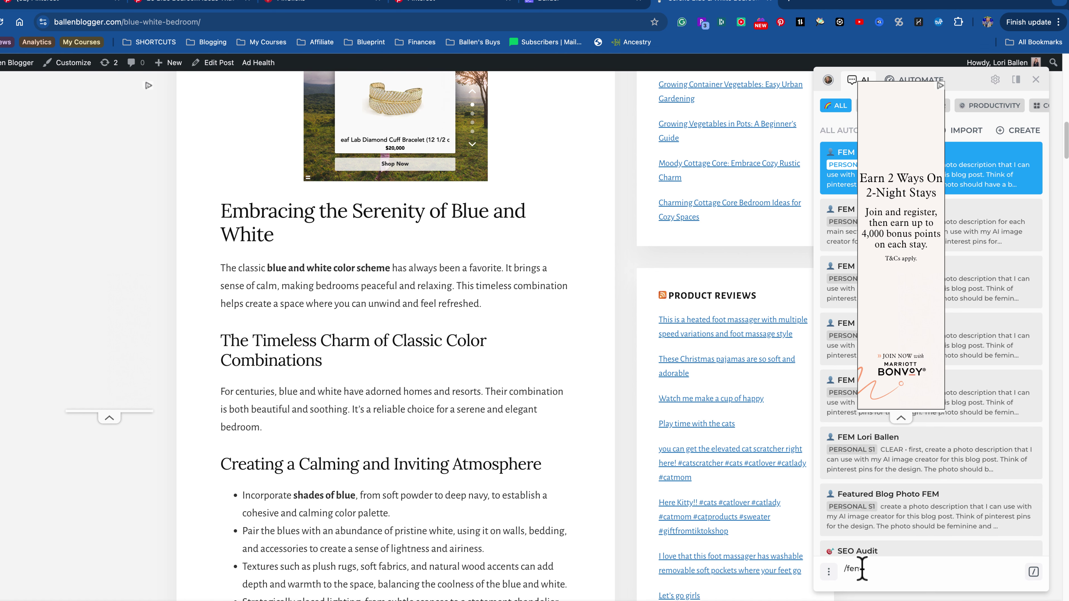
click(953, 400)
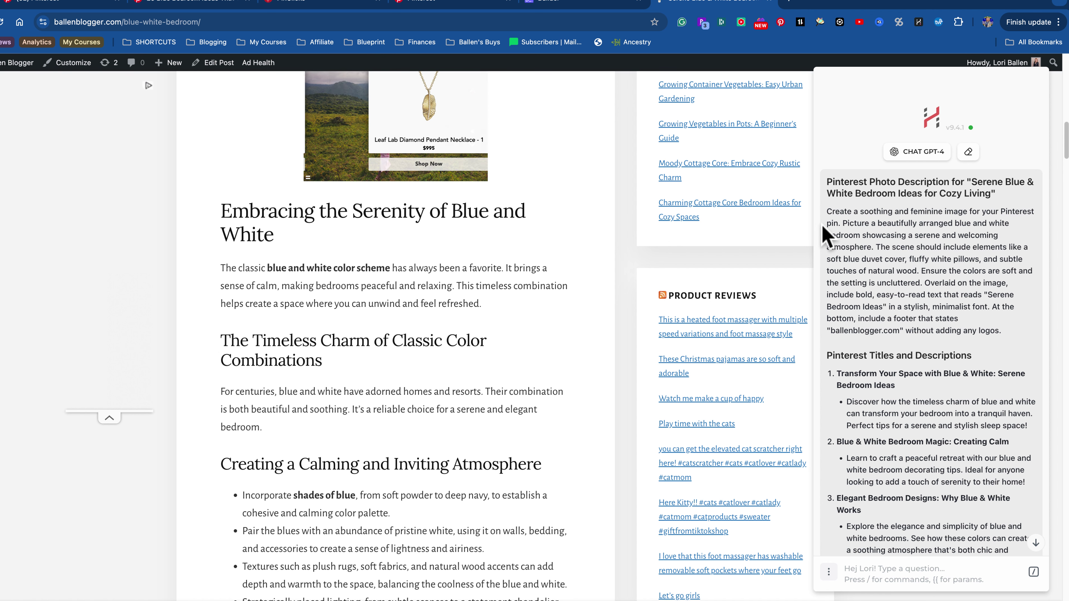
drag(828, 209, 1011, 330)
key(ctrl+c)
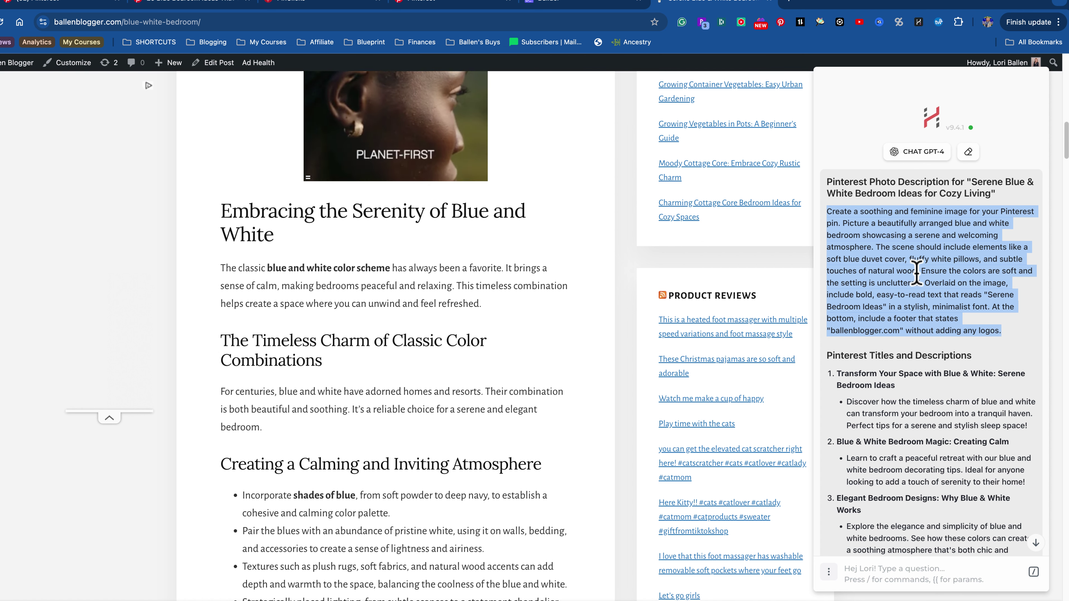
- Go to the Ideogram site in a new browser tab
click(790, 7)
text(image)
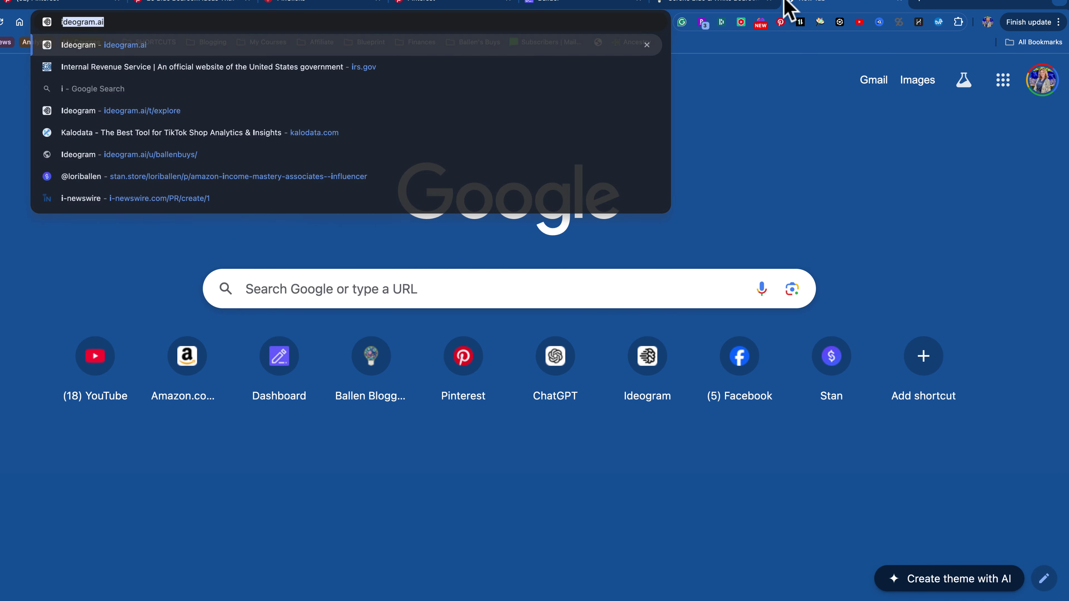
key(BackSpace)
key(BackSpace)
key(BackSpace)
key(BackSpace)
key(BackSpace)
text(id)
key(Return)
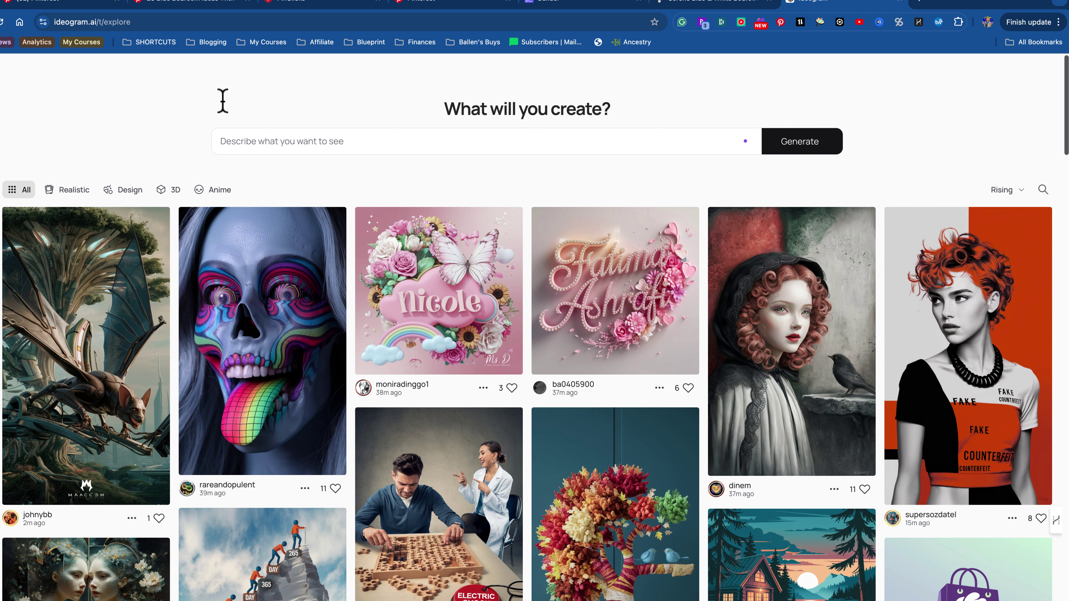
- Paste the bedroom image description as the Ideogram prompt and generate the Serene Bedroom Ideas designs
click(270, 142)
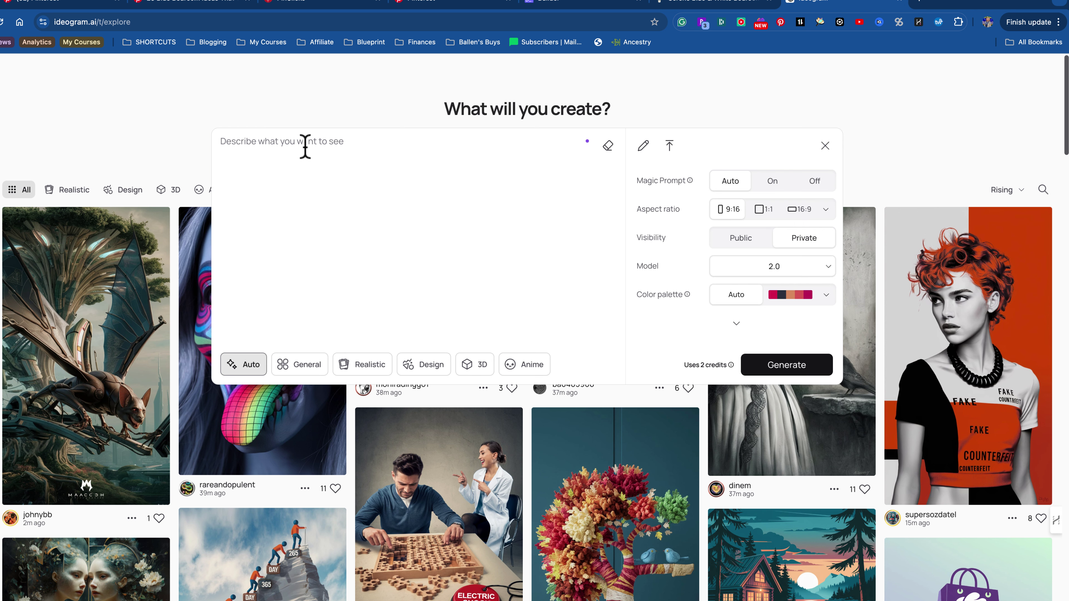
key(ctrl+v)
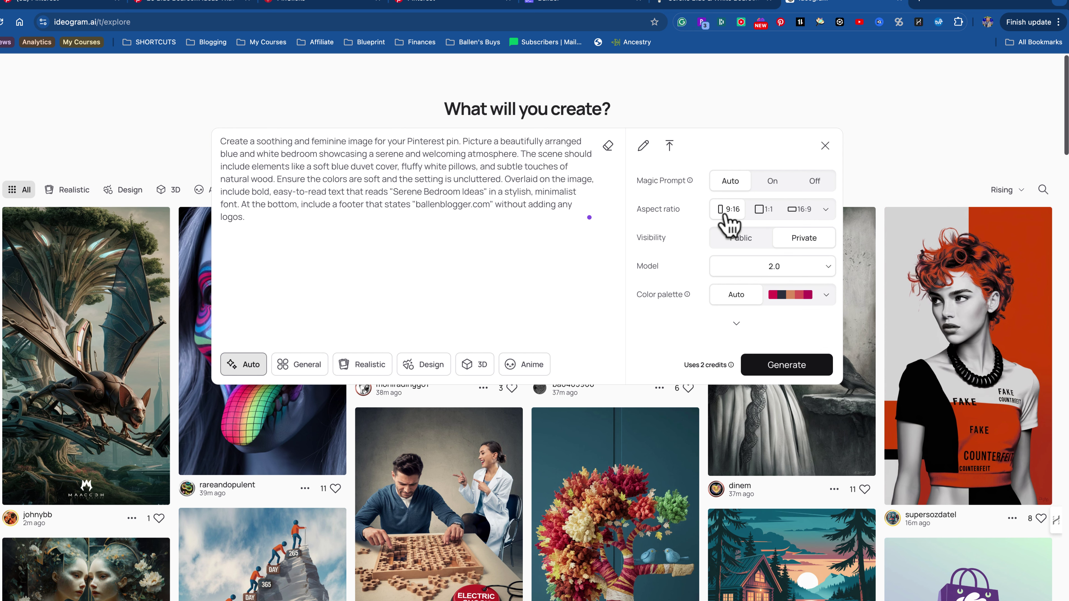
click(774, 369)
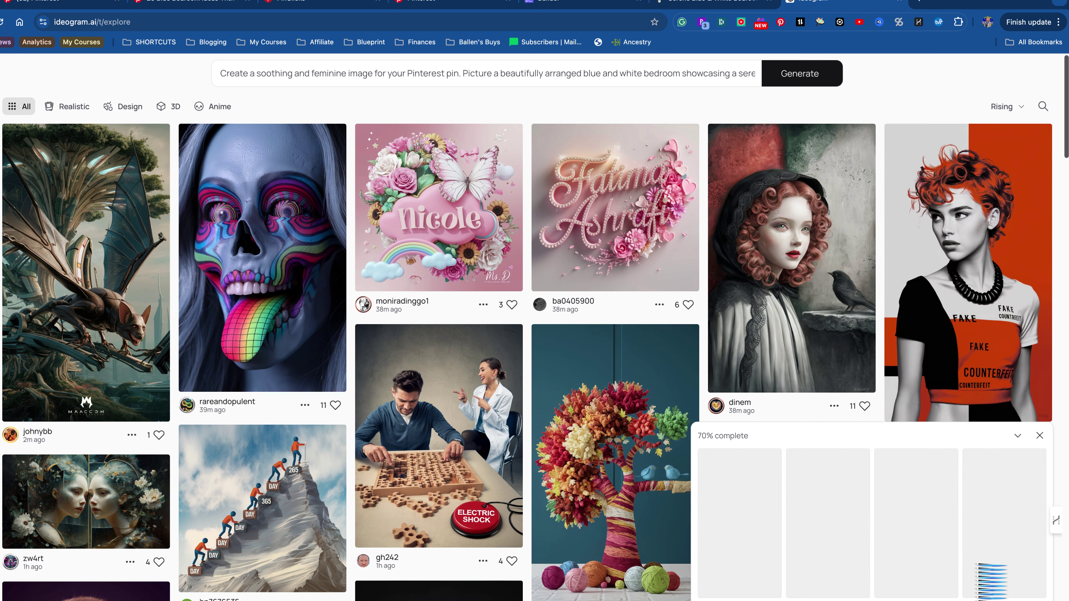
mouse_move(969, 577)
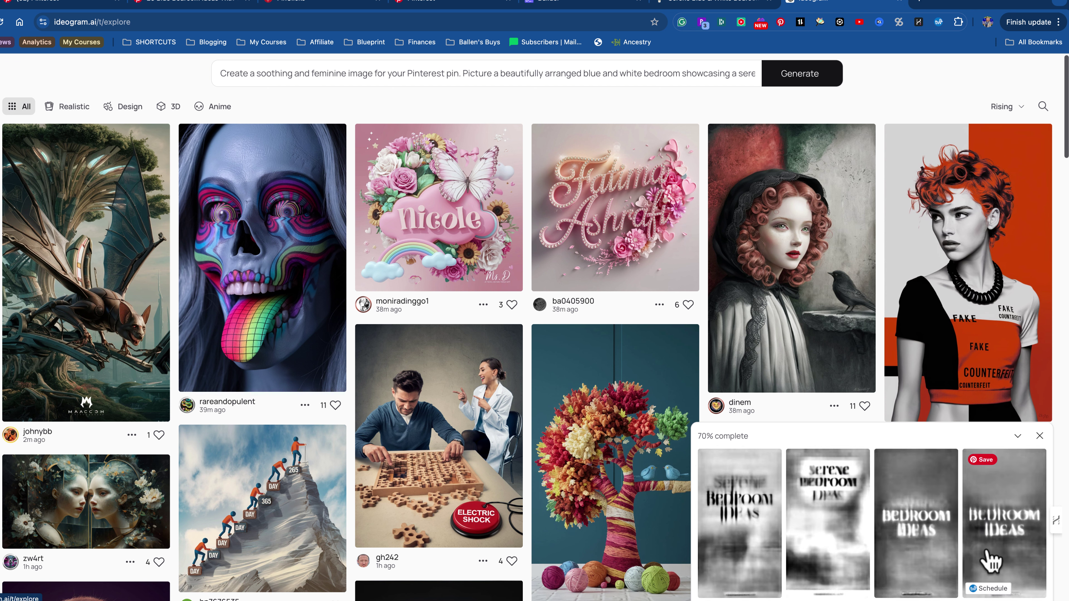
mouse_move(850, 528)
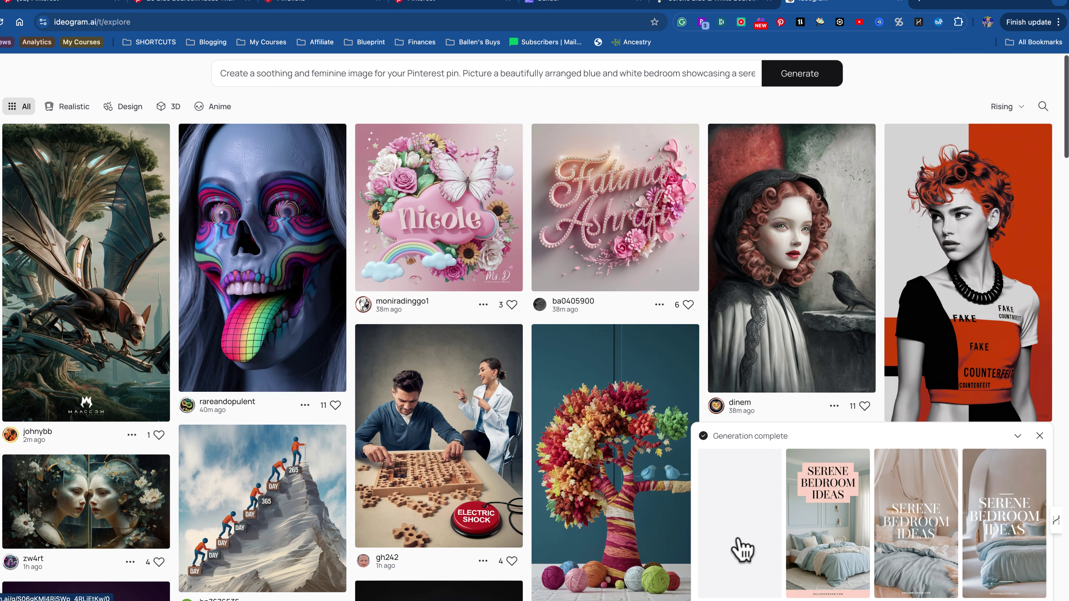
- Open the first design, compare all four variations, and settle on the third canopy-bed design
click(741, 546)
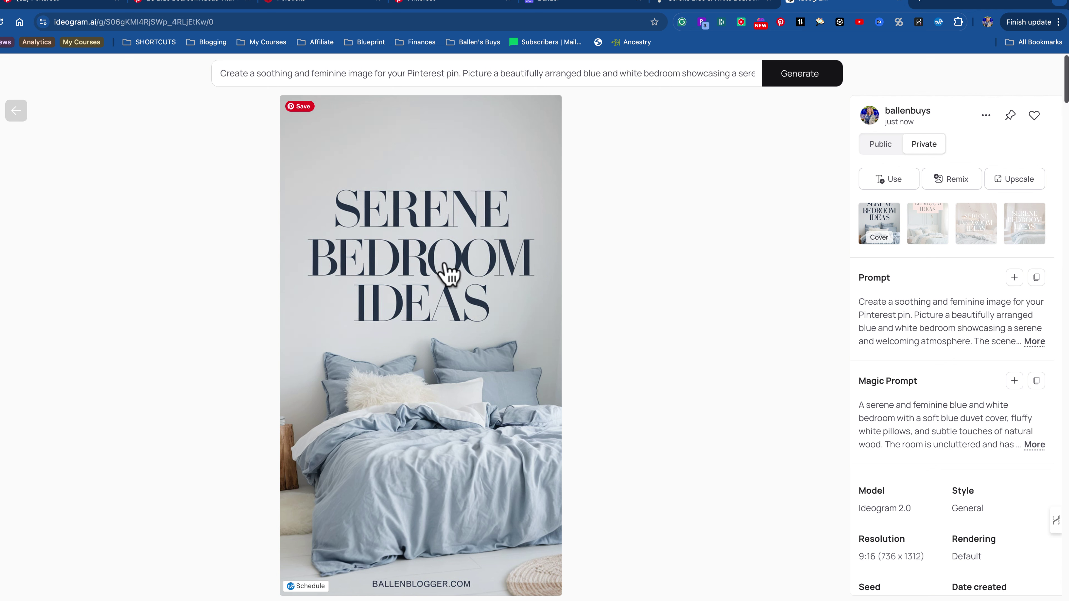
click(921, 242)
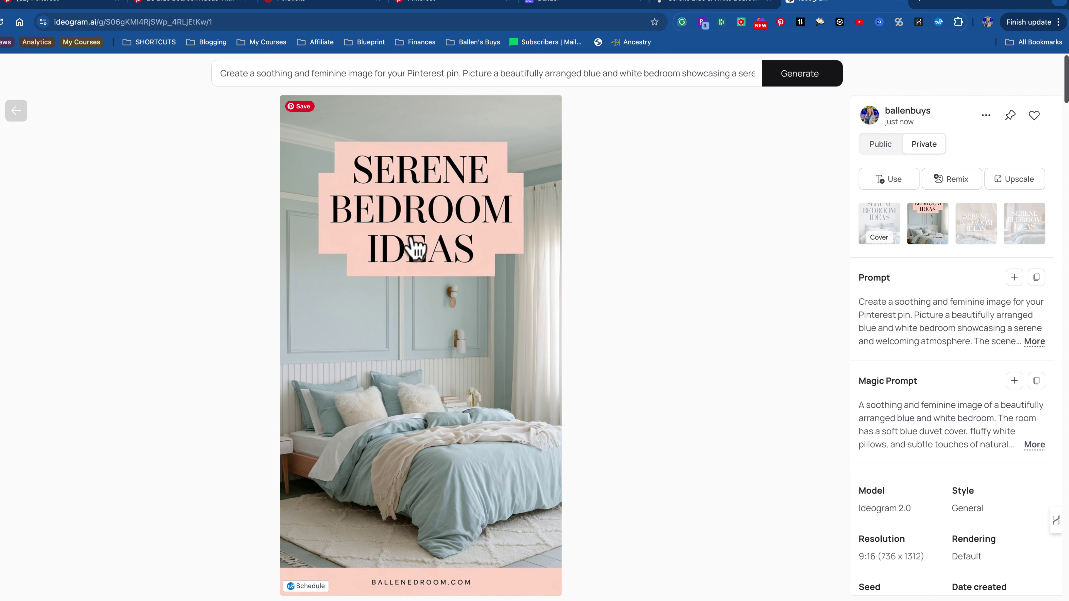
click(973, 240)
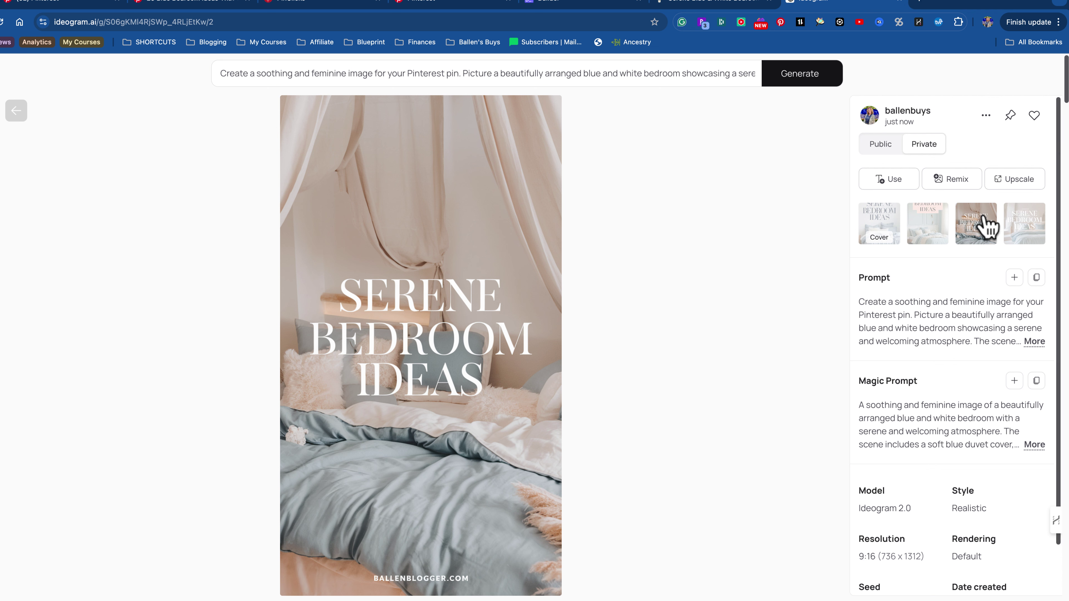
click(1020, 228)
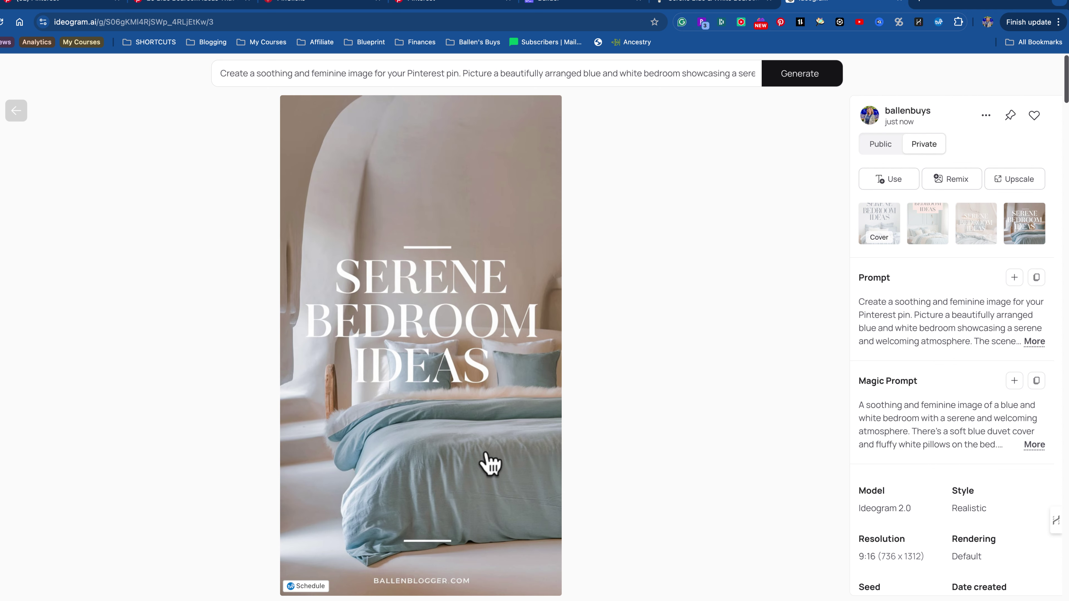
click(924, 230)
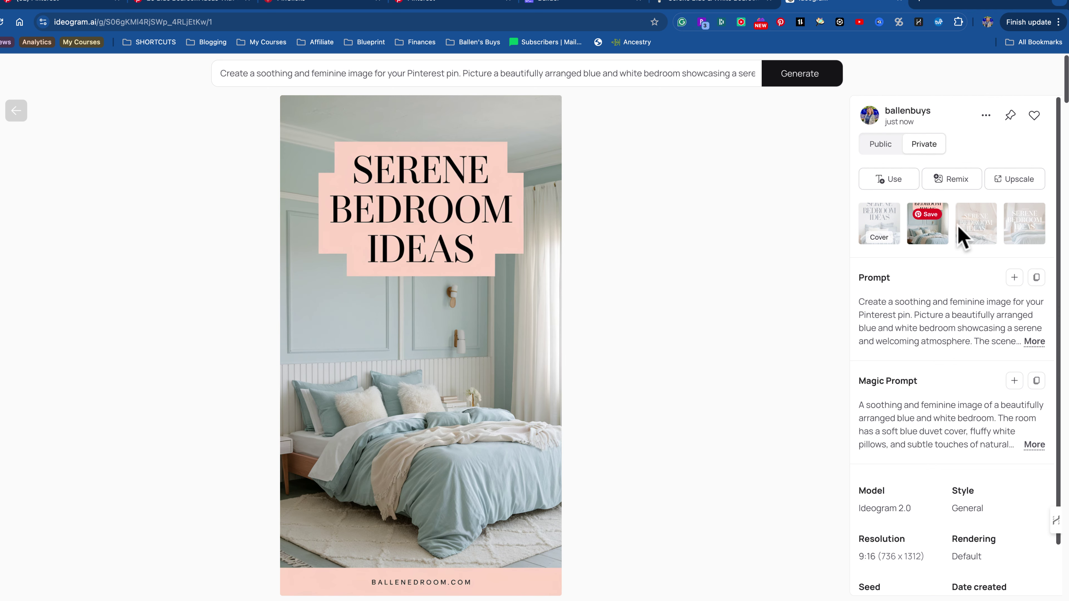
click(964, 236)
- Download the canopy-bed design to the Images folder as 'serene bedroom ideas.png'
click(985, 115)
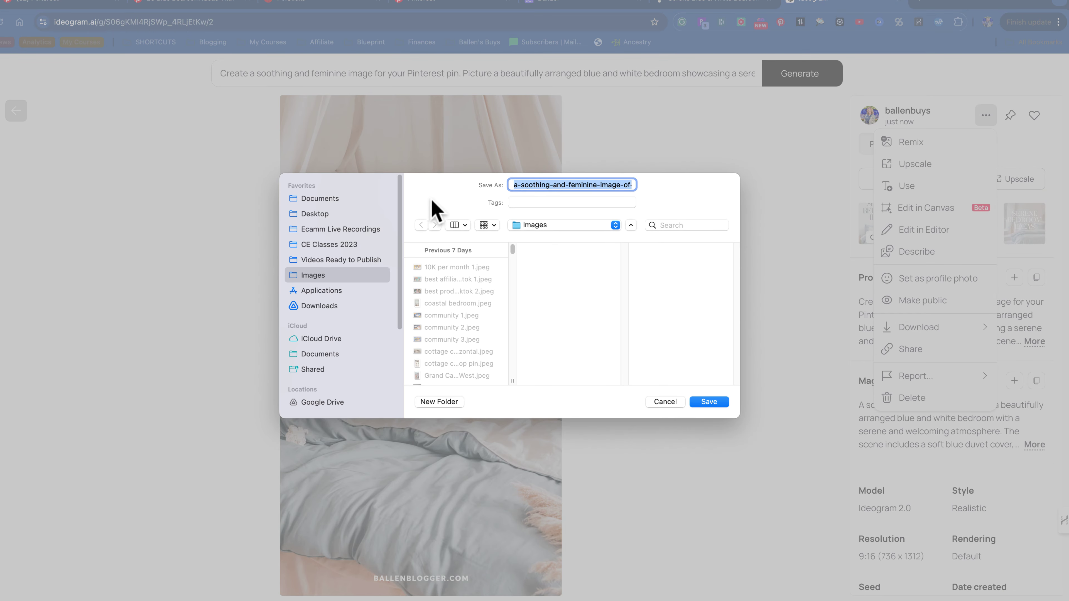
text(serene)
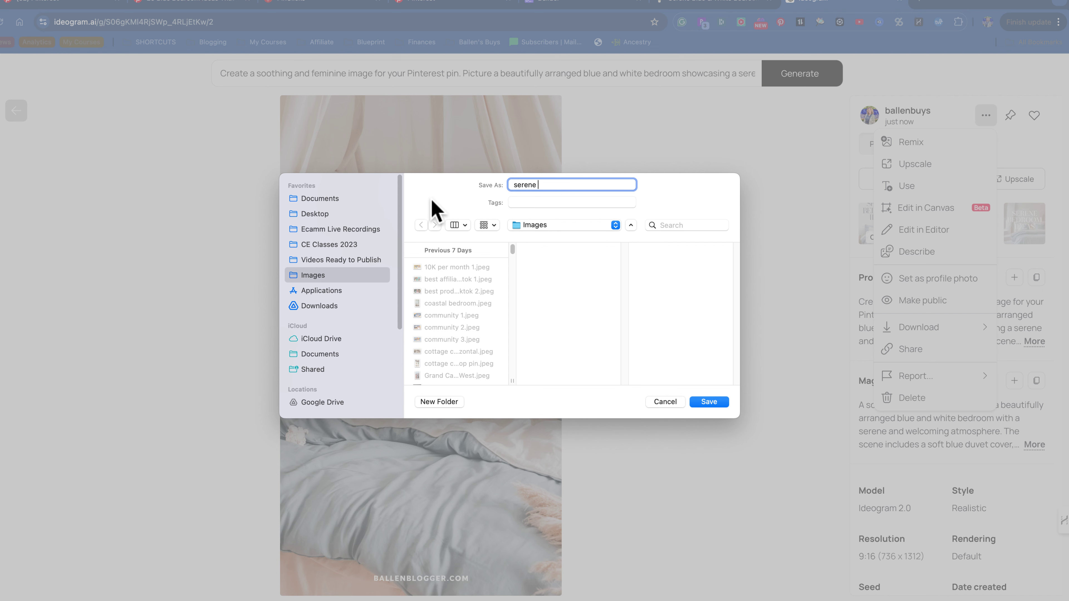
text( bedroom idea)
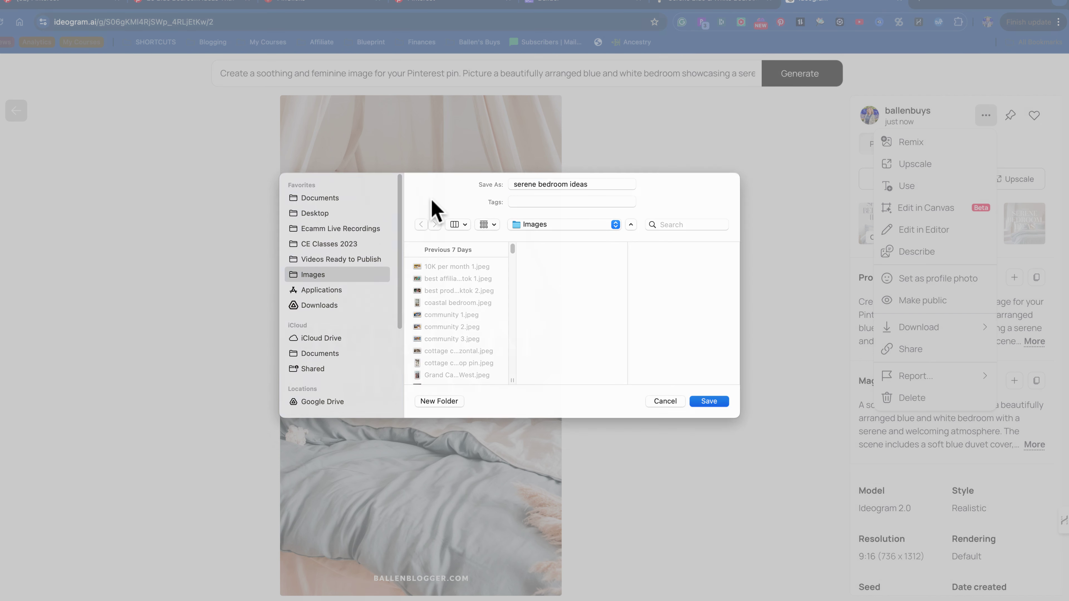
text(s)
key(Return)
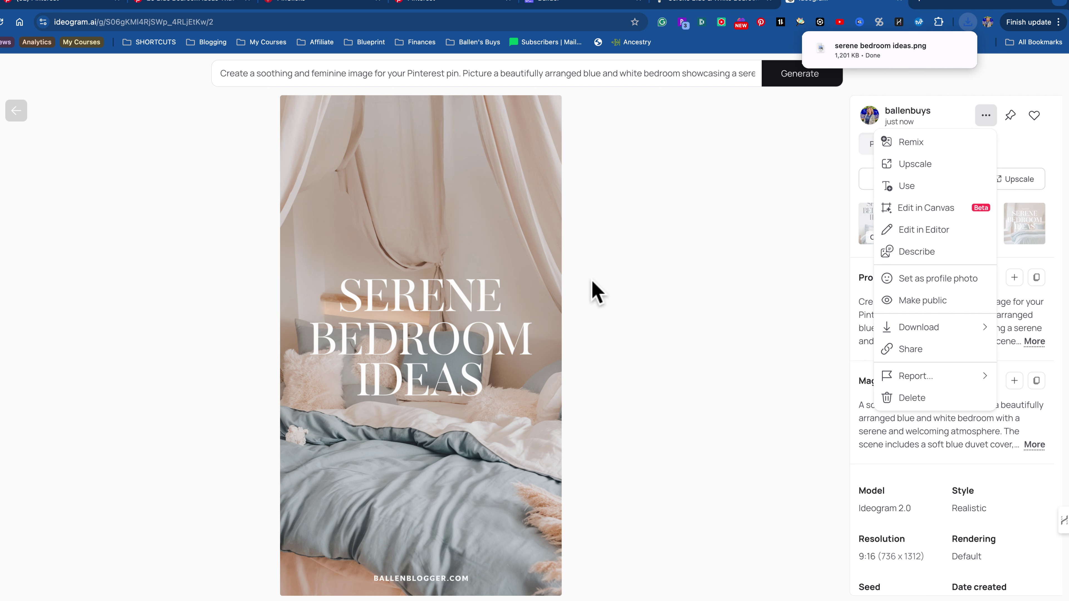
- Start a new pin from Pinterest's business Create Pin tool
click(417, 3)
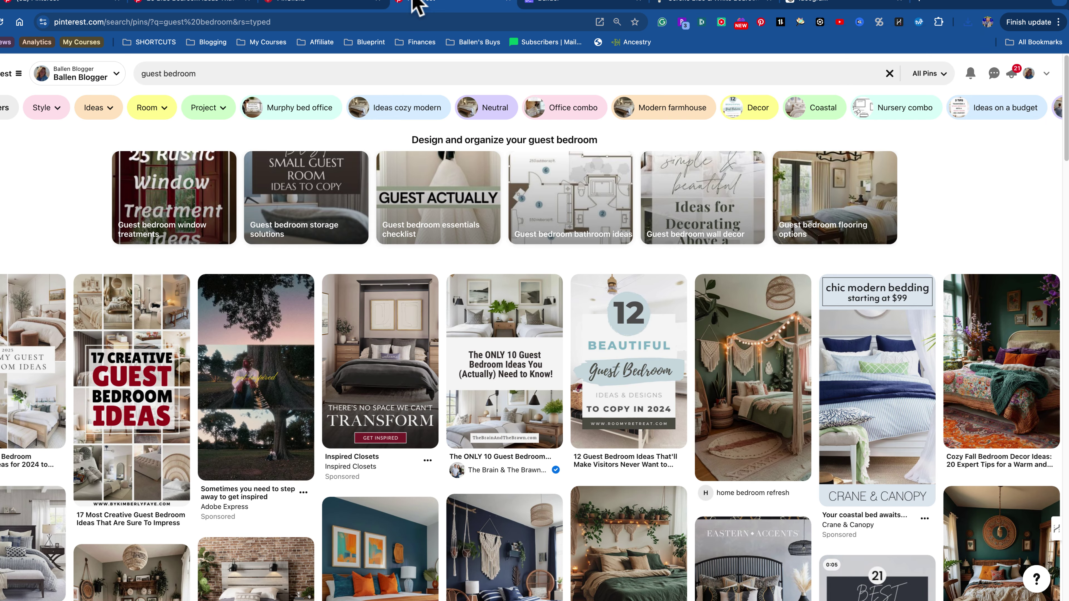
click(1046, 74)
click(19, 179)
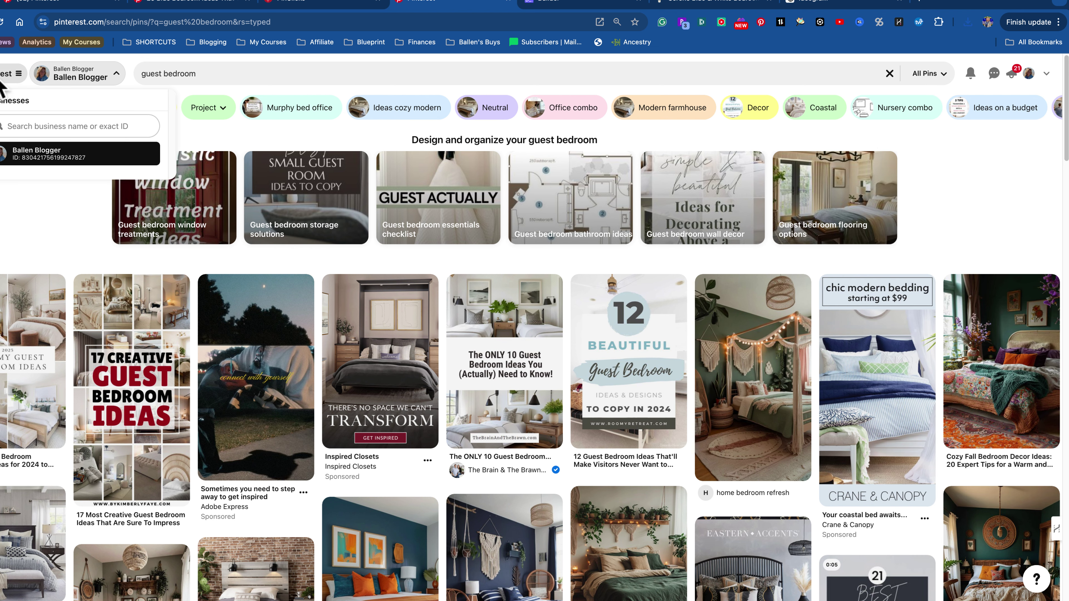
click(12, 74)
click(110, 232)
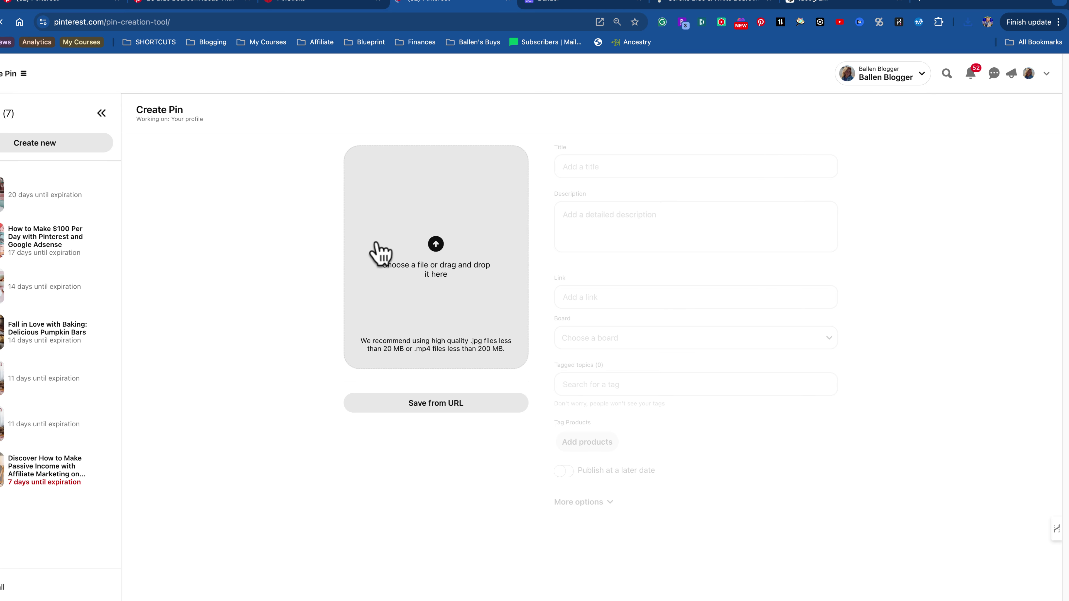
- Upload serene bedroom ideas.png to the pin and place the blog post tab beside Pinterest
click(381, 253)
click(447, 179)
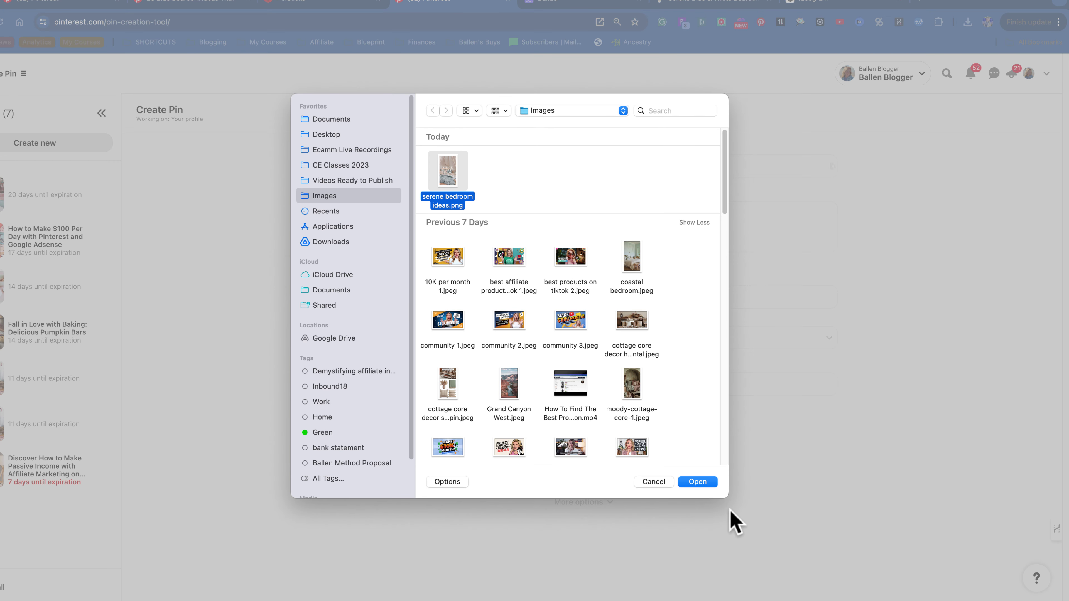
click(714, 483)
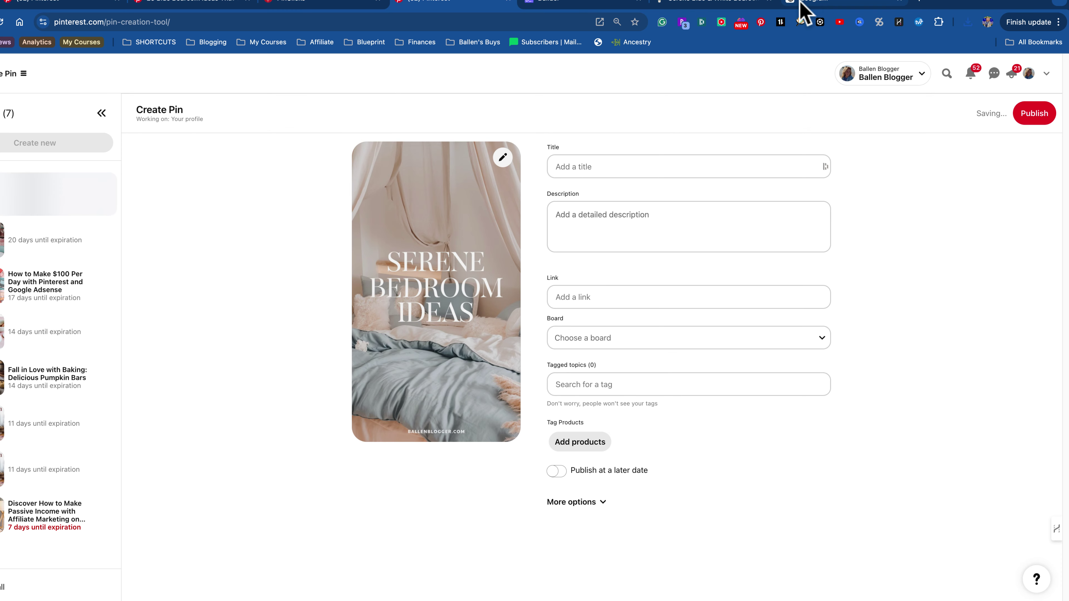
drag(699, 5, 580, 4)
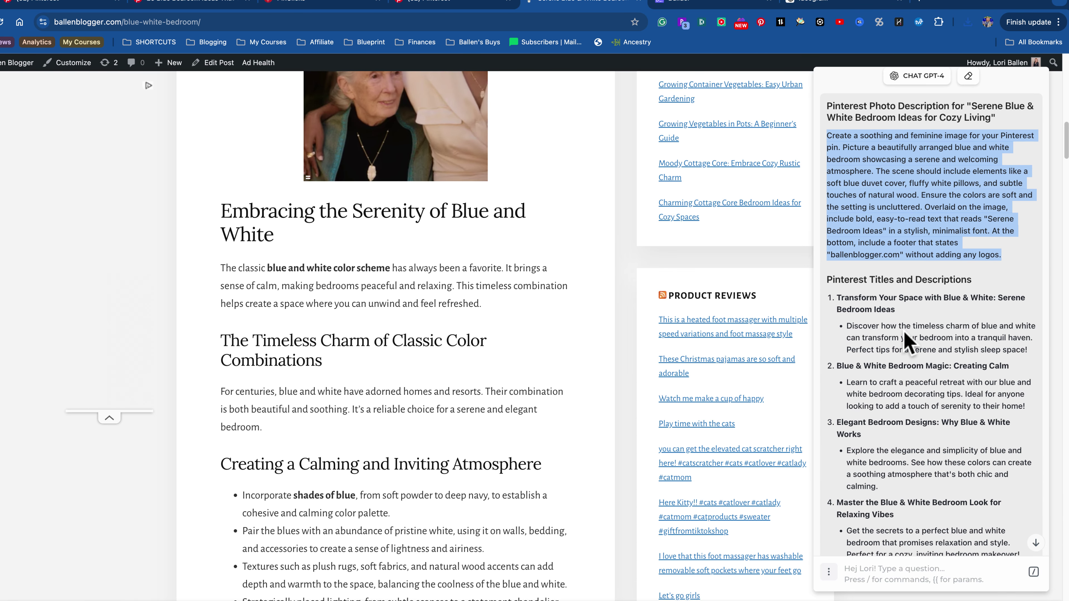
- Paste 'Transform Your Space with Blue & White: Serene Bedroom Ideas' into the pin's Title field
drag(835, 296, 895, 309)
key(ctrl+c)
click(421, 4)
click(581, 167)
key(ctrl+v)
- Back on the blog post, select HARPA's description for the first title
click(341, 5)
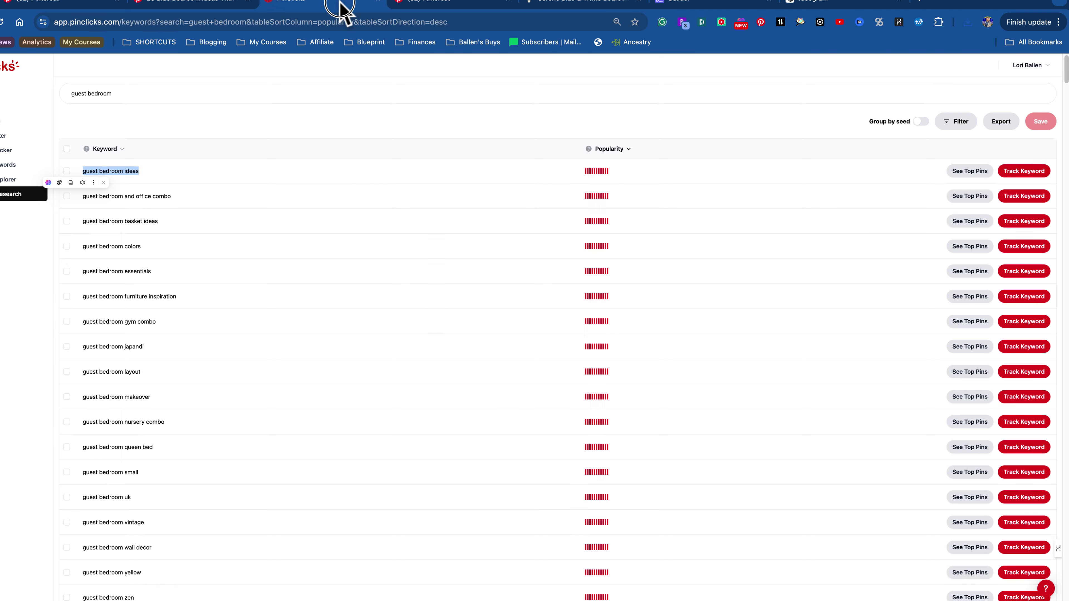
click(550, 6)
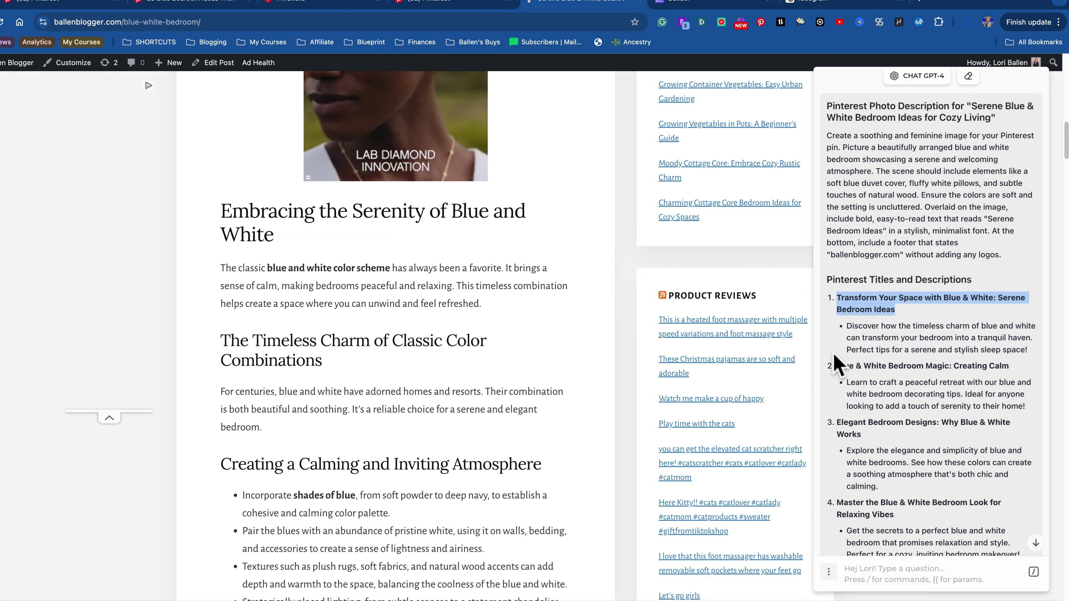
scroll(837, 181, up, 1)
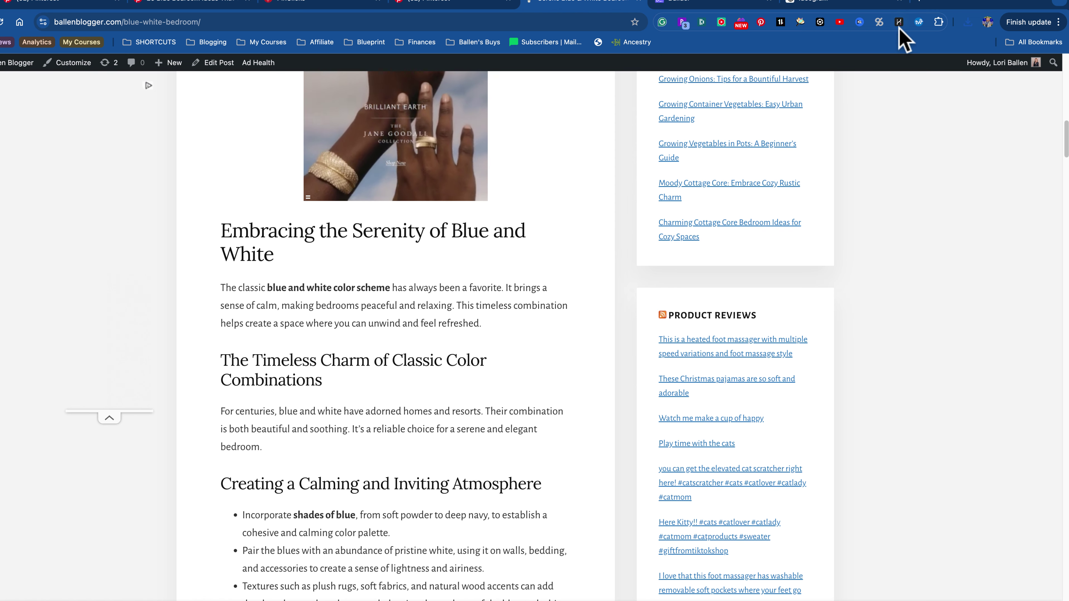
mouse_move(907, 329)
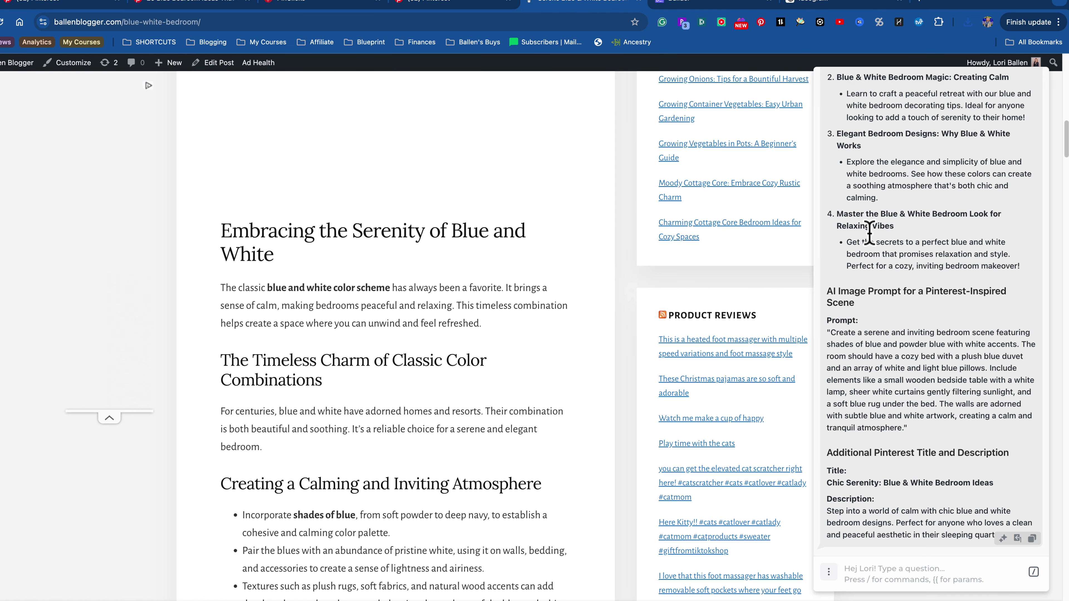
scroll(881, 222, up, 5)
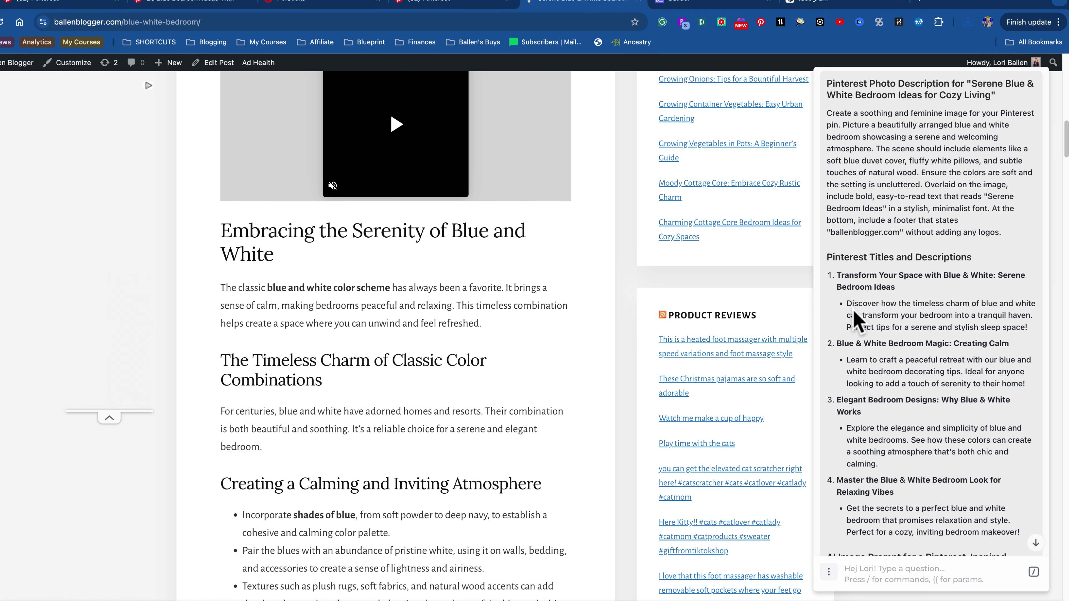
drag(850, 312, 1028, 329)
key(ctrl+c)
- Paste HARPA's description into the pin's Description field
click(468, 4)
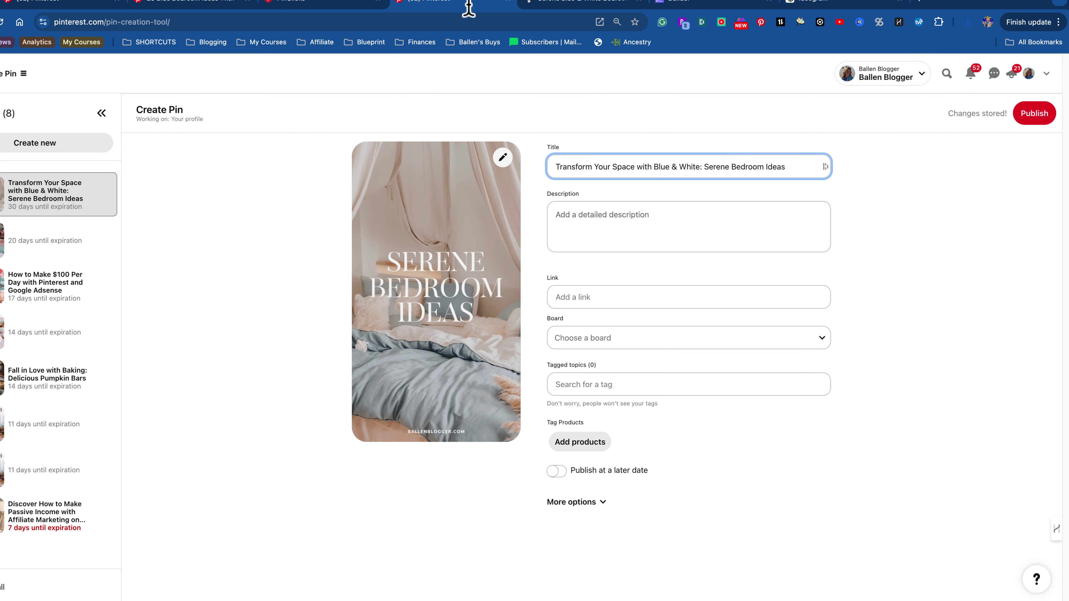
click(596, 217)
key(ctrl+v)
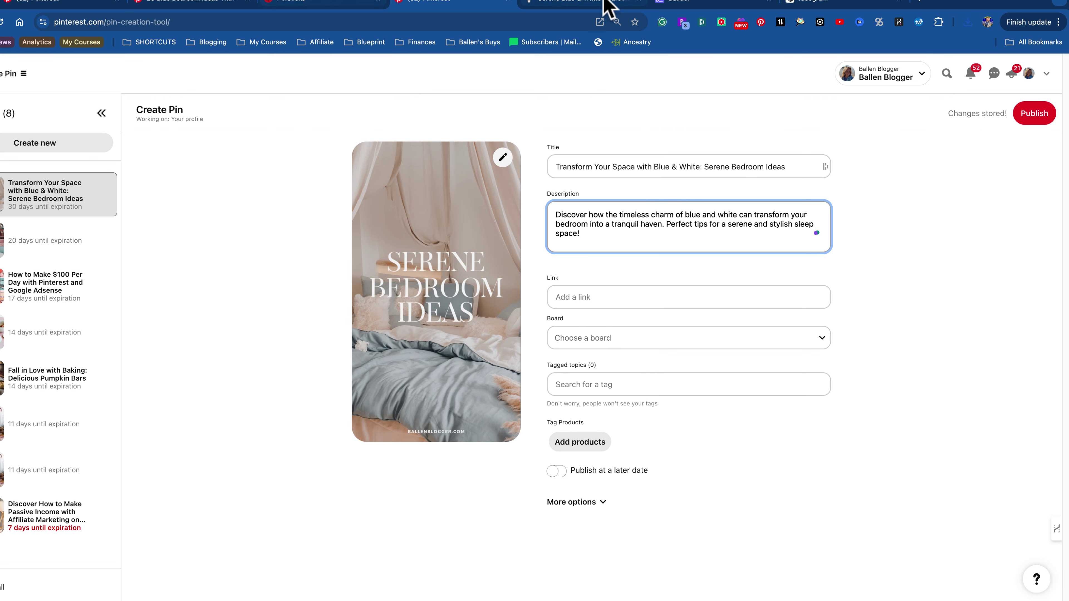
- Copy the blog post's URL and paste it as the pin's link
click(609, 4)
click(252, 24)
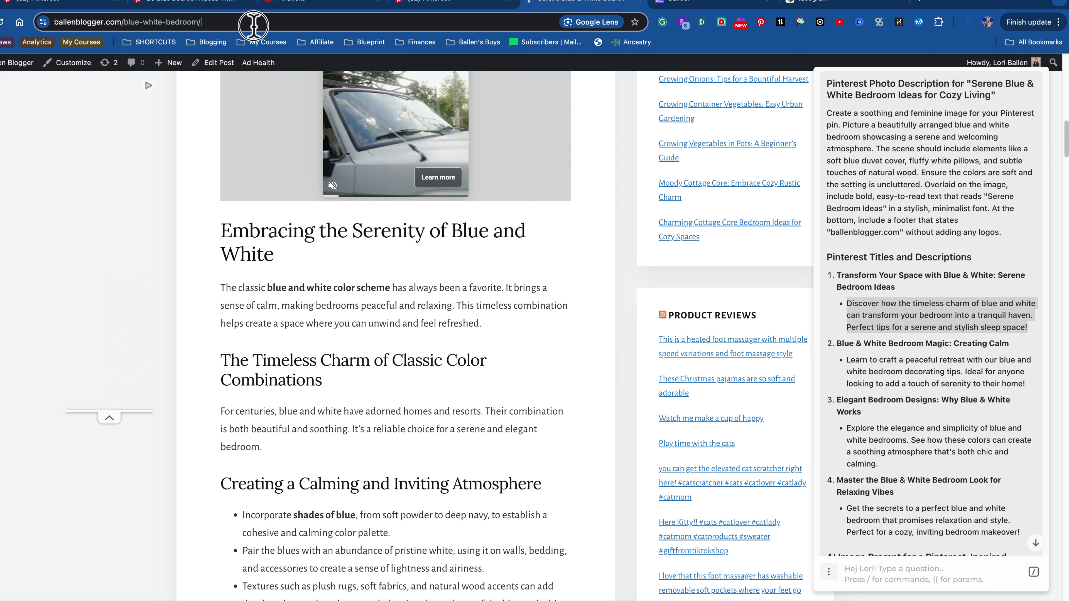
key(ctrl+c)
click(434, 4)
click(571, 300)
key(ctrl+v)
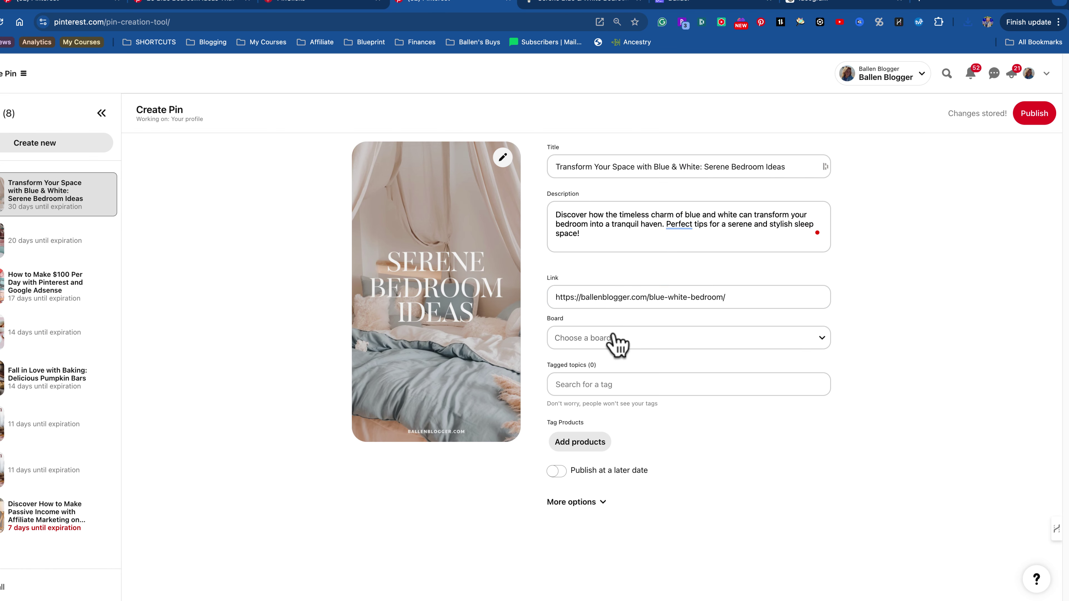
- Search the board list for 'Gu' and start creating a Guest Bedroom board
click(617, 339)
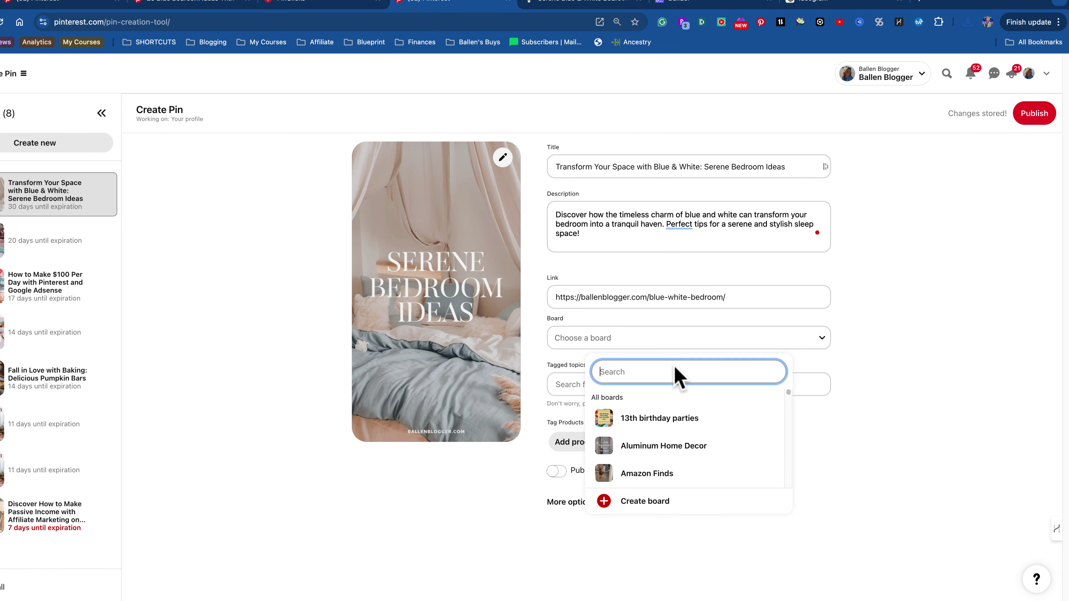
text(Guest Bedroom)
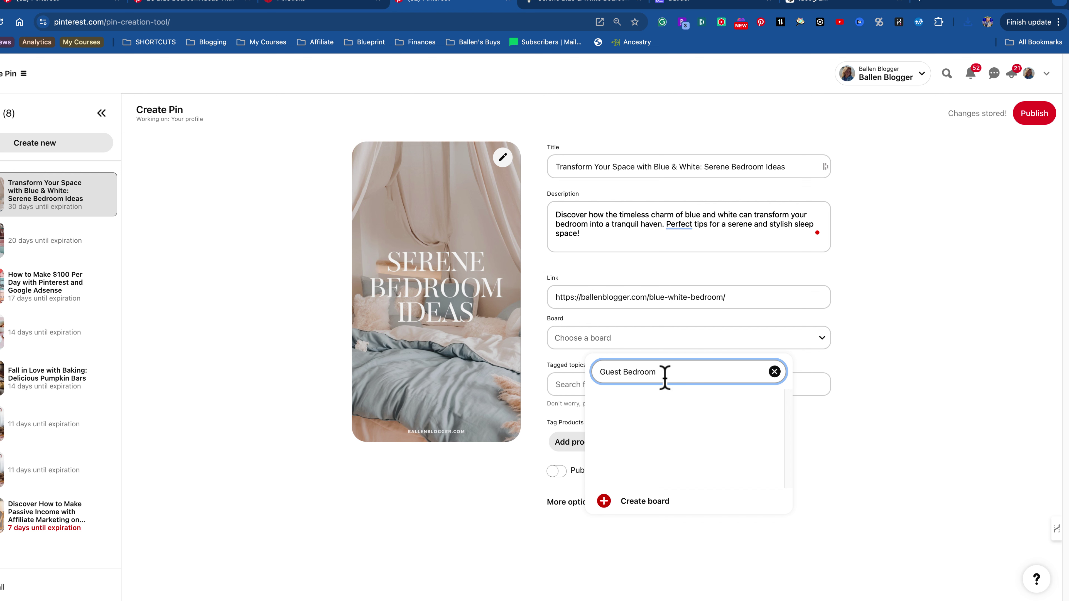
click(648, 507)
- Rename the new board to 'Guest Bedroom Ideas' and create it
click(507, 323)
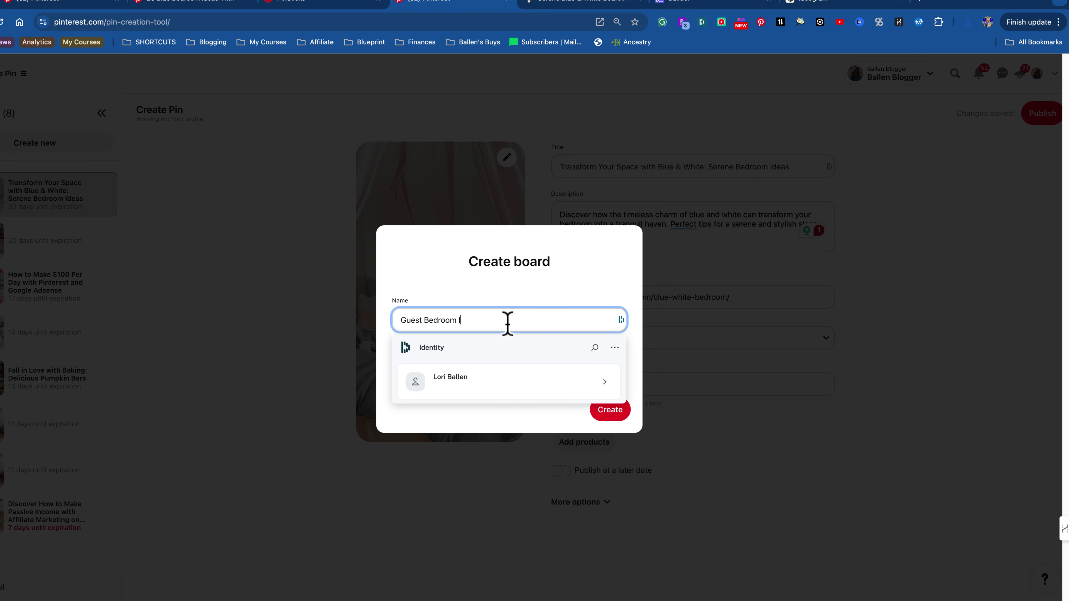
text(Ideas)
click(563, 286)
click(613, 417)
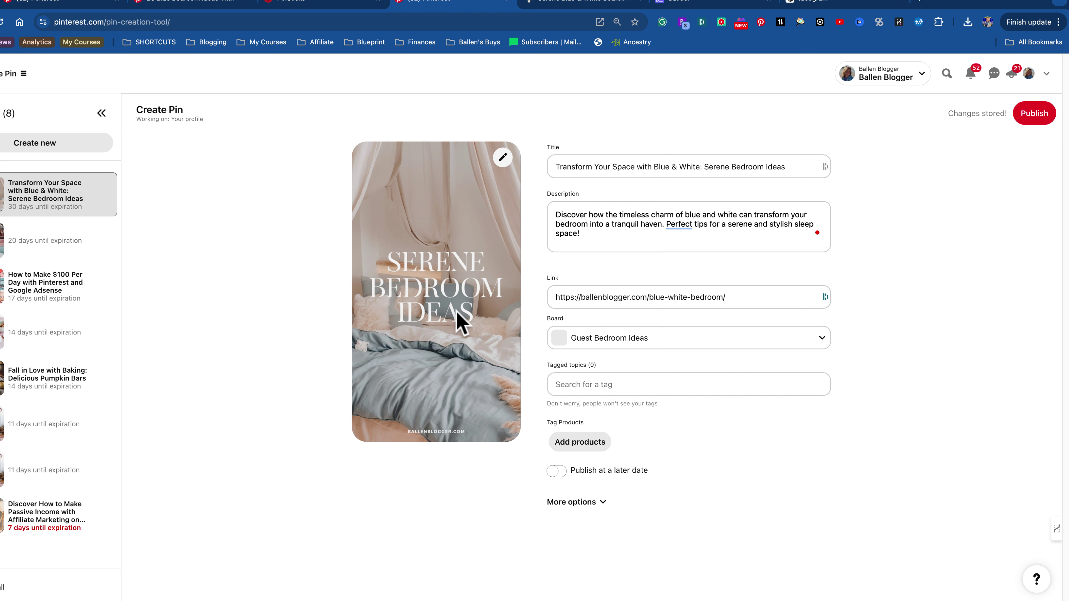
- Add the tagged topics guest bedroom, blue bedroom and feminine style to the pin
click(572, 384)
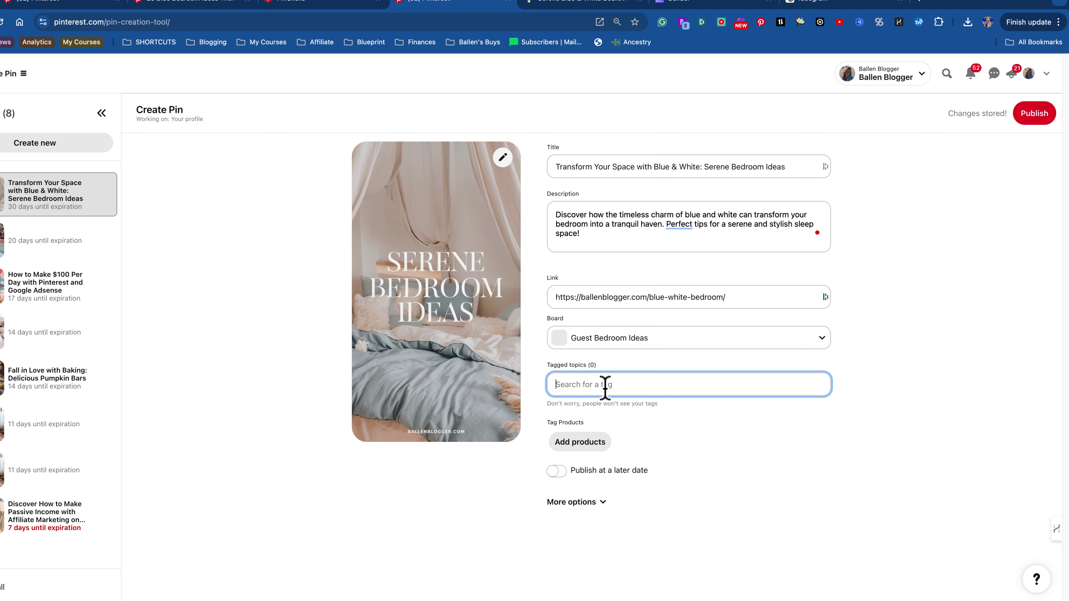
text(guest bedroom)
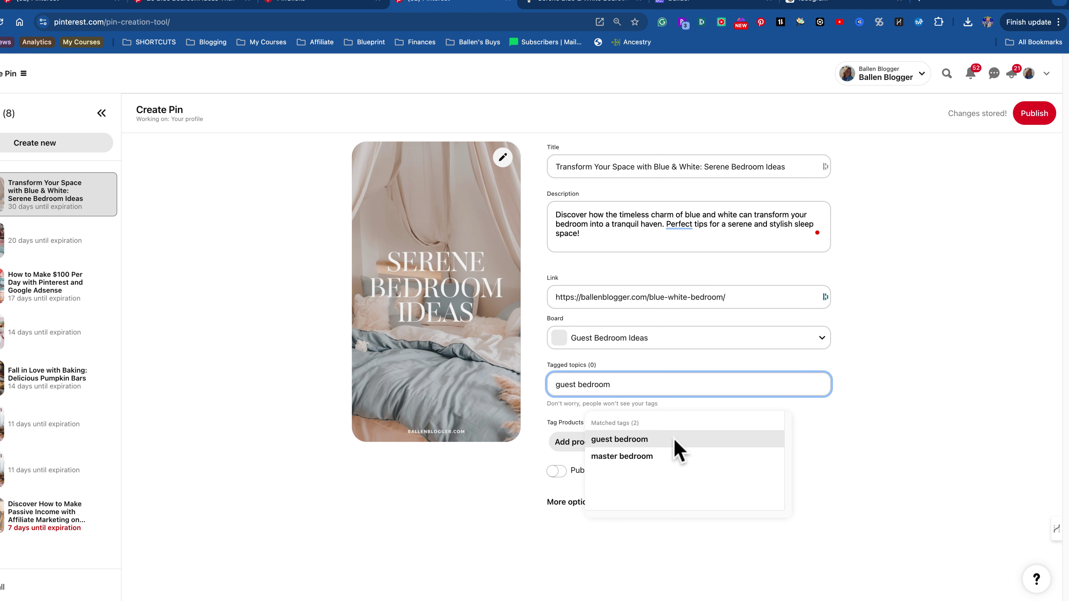
click(676, 443)
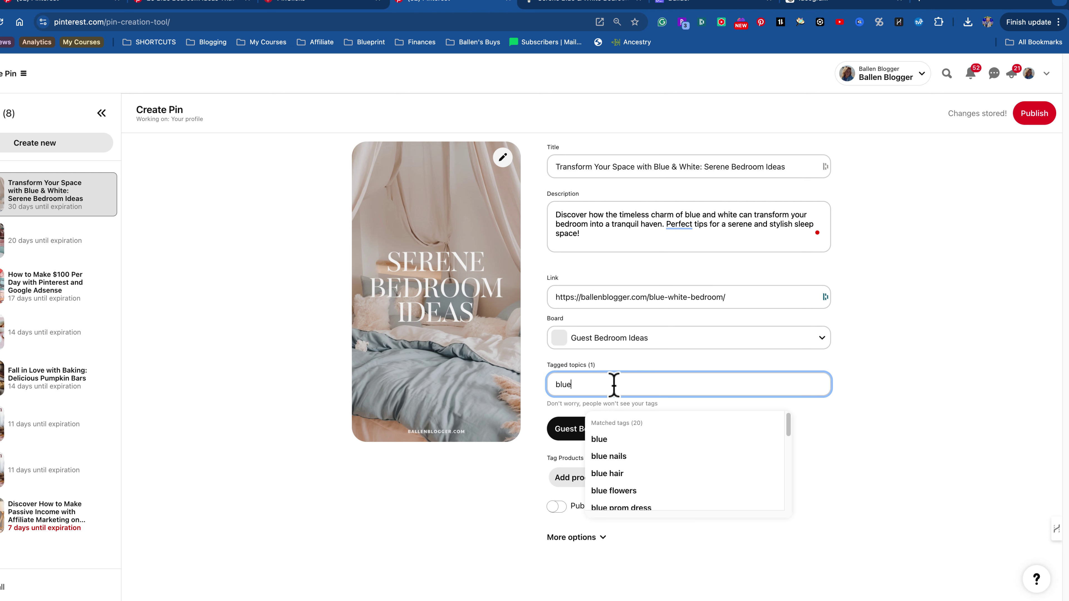
text(blue guest)
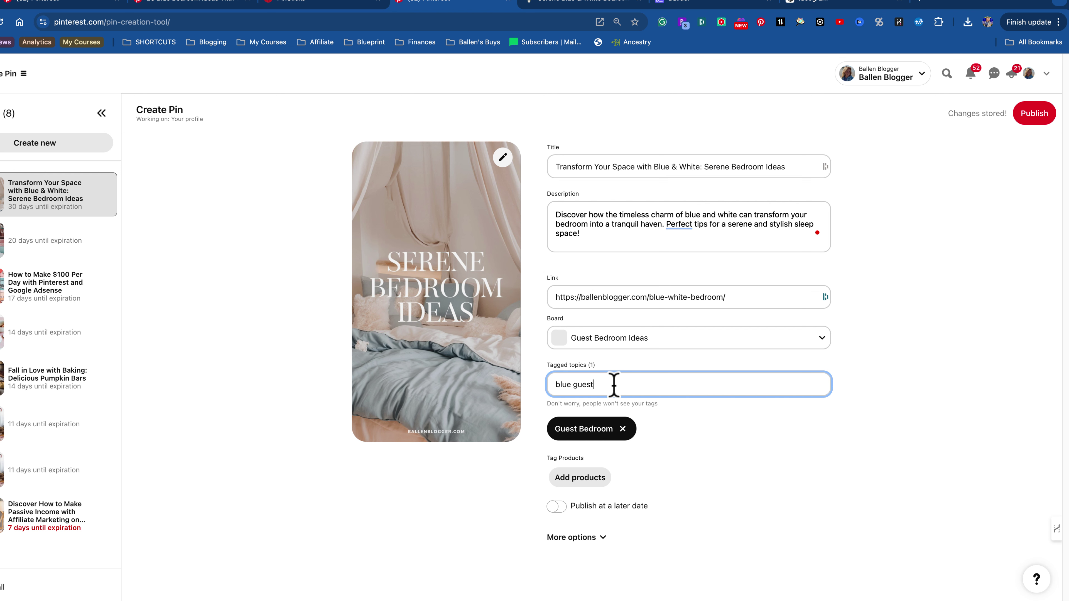
key(BackSpace)
key(BackSpace)
key(BackSpace)
key(BackSpace)
key(BackSpace)
text(bedro)
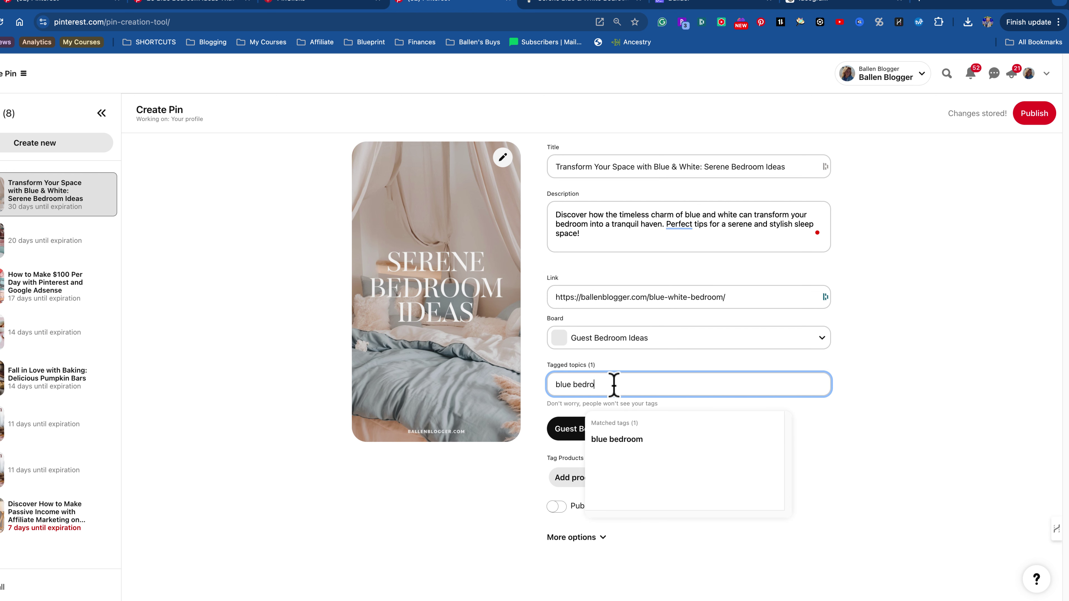
text(om)
click(618, 440)
text(veg)
key(BackSpace)
key(BackSpace)
key(BackSpace)
text(feminine bed)
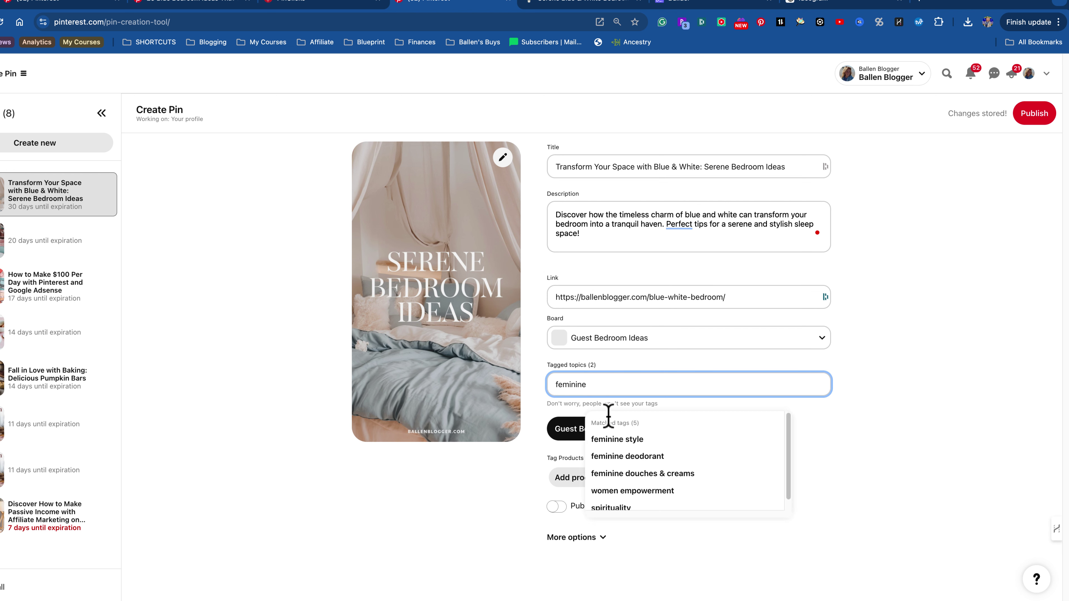
click(619, 440)
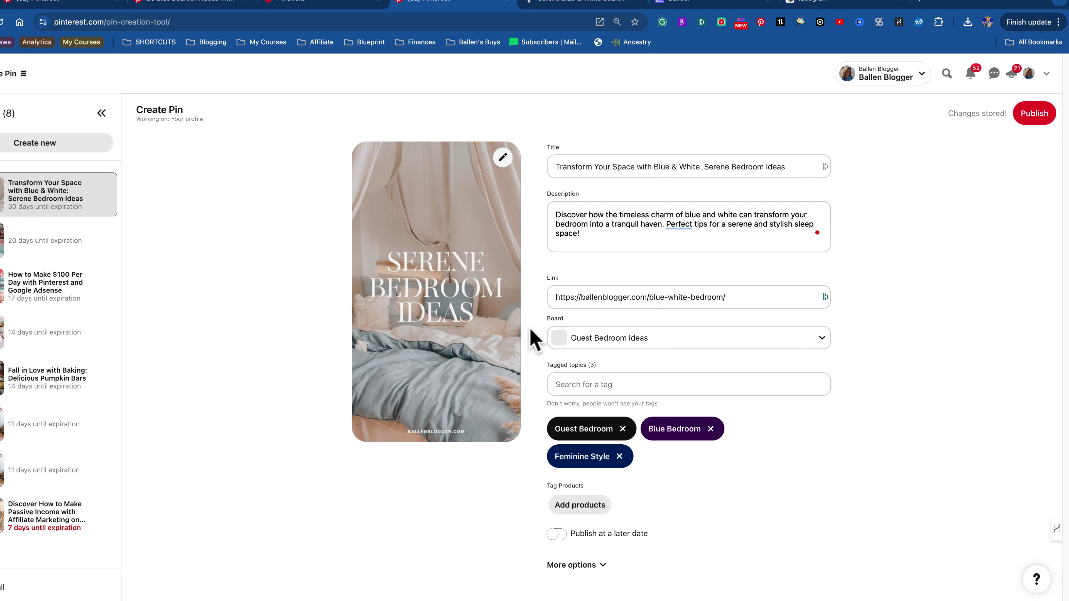
- In Ideogram, change 'Serene' to 'Guest' in the prompt title and generate new images
click(821, 5)
click(375, 82)
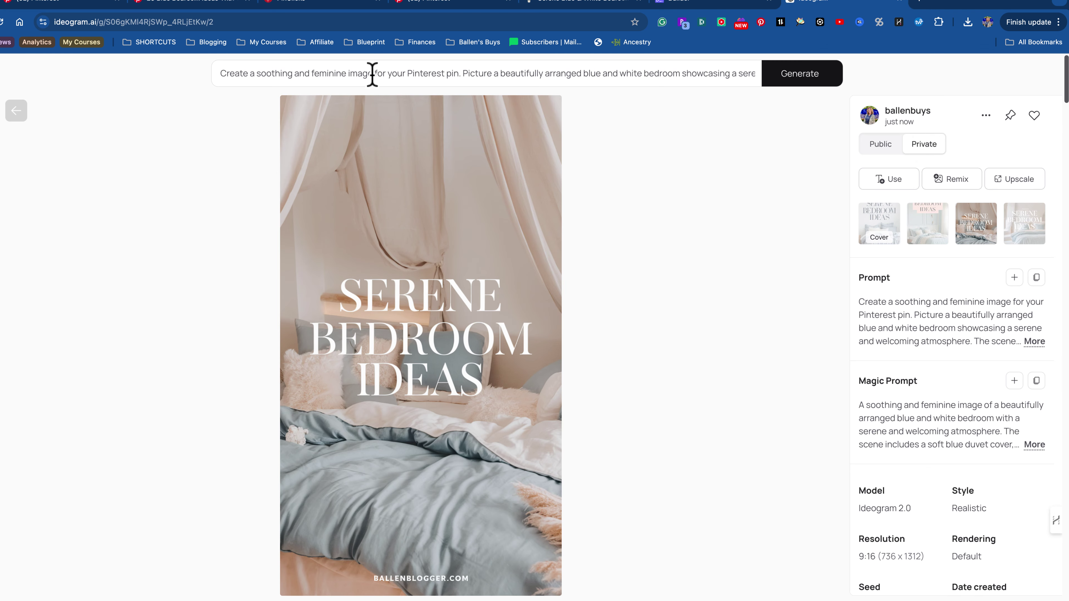
click(372, 75)
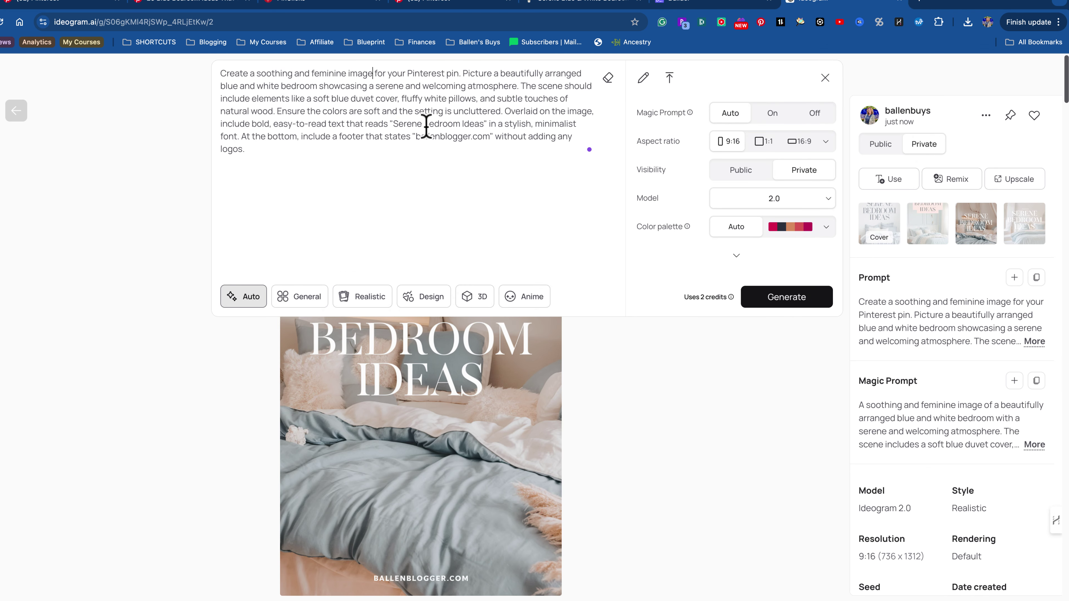
drag(422, 124, 395, 125)
text(Guest)
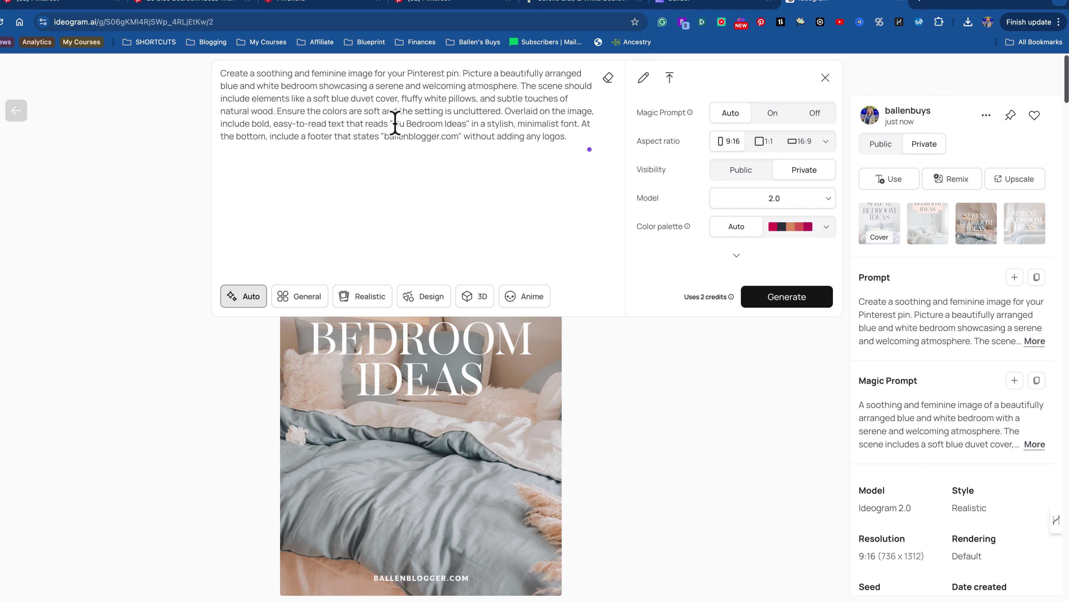
click(780, 312)
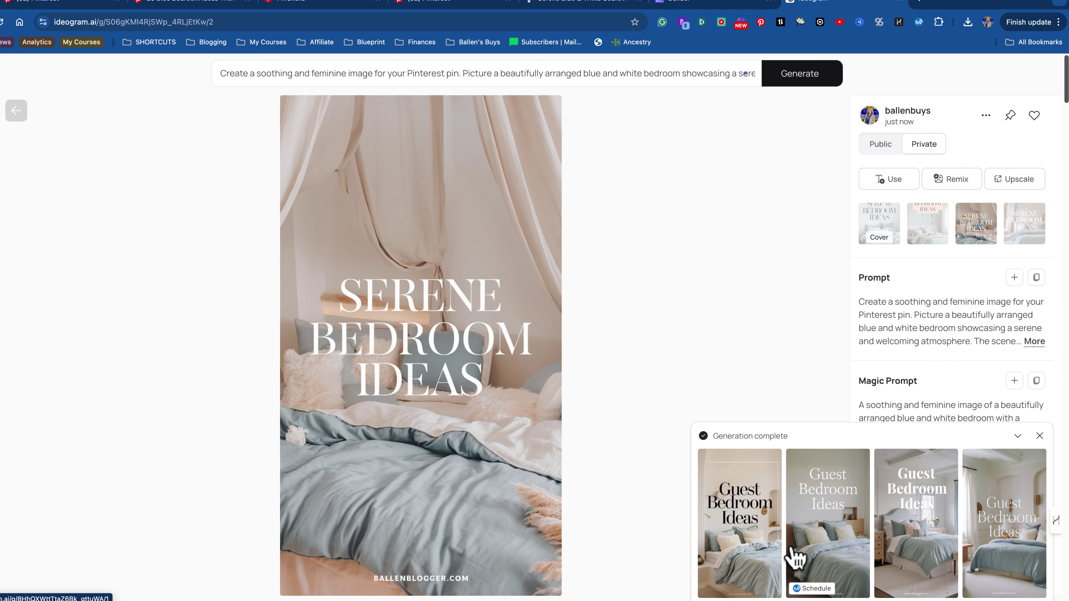
- Open the first Guest Bedroom Ideas image and go back to the Pinterest pin draft
click(741, 544)
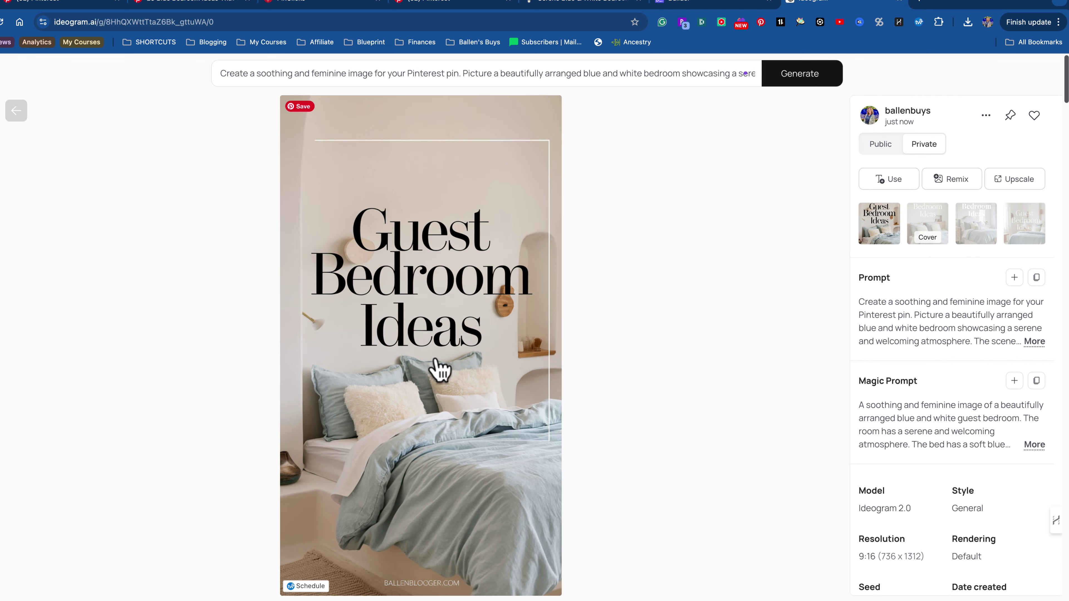
scroll(429, 299, down, 1)
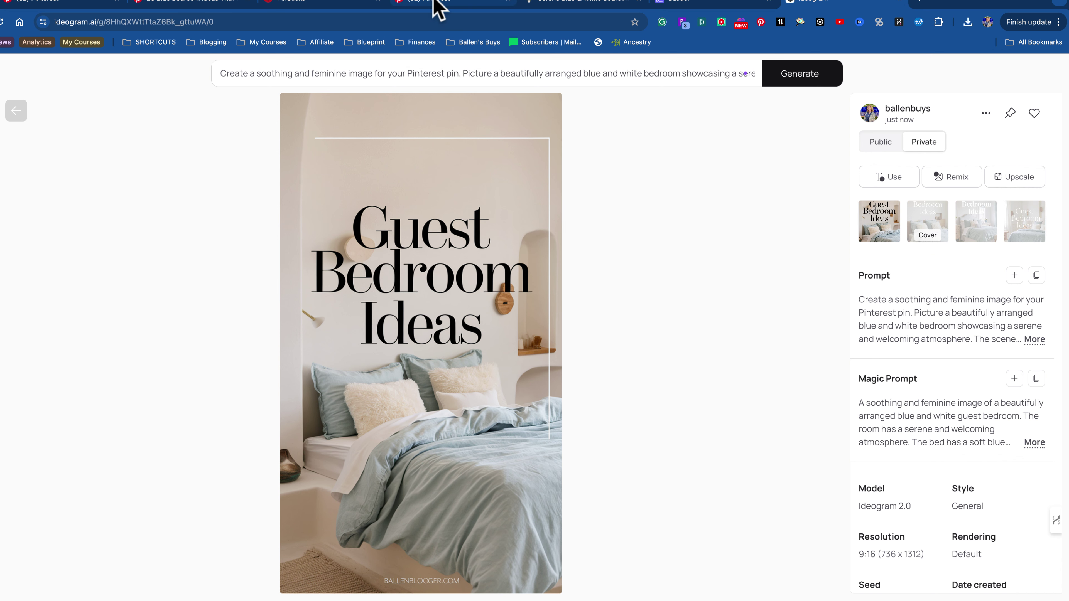
click(436, 9)
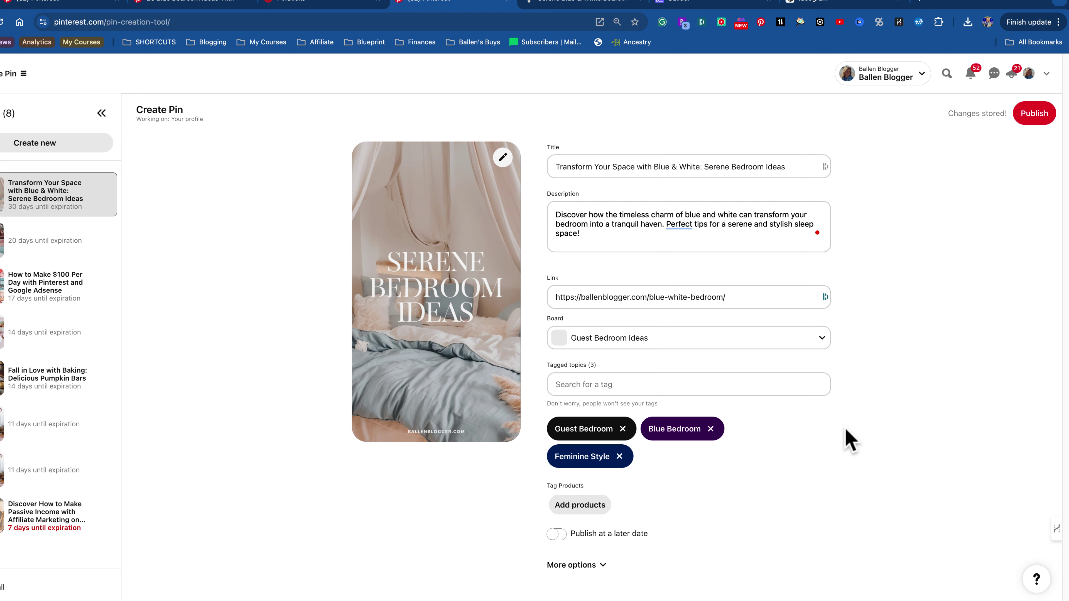
- Publish the Serene Bedroom Ideas pin from the Create Pin page
click(1033, 118)
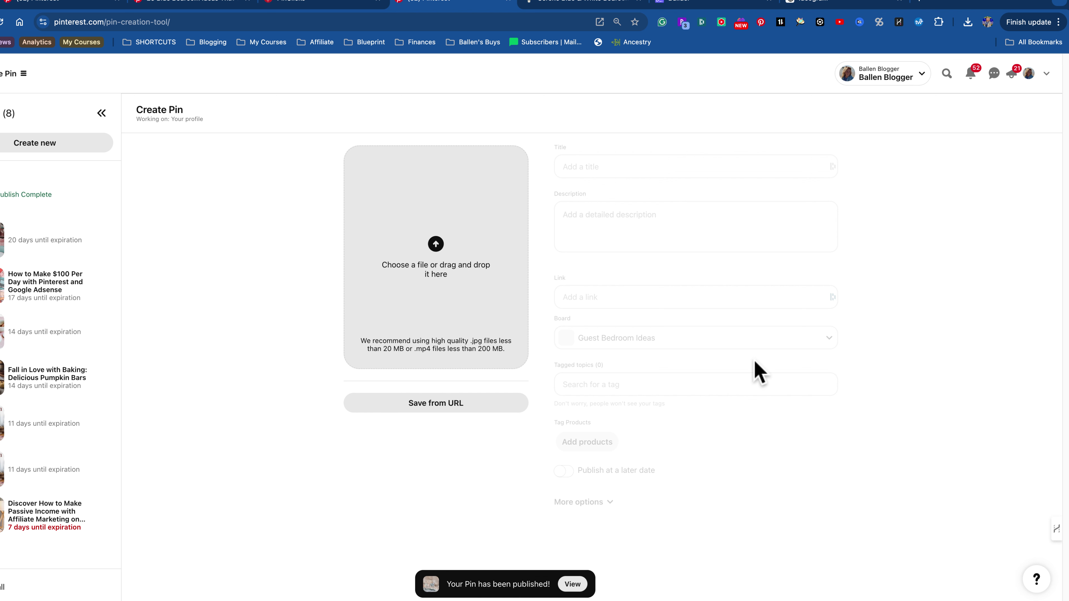
mouse_move(715, 594)
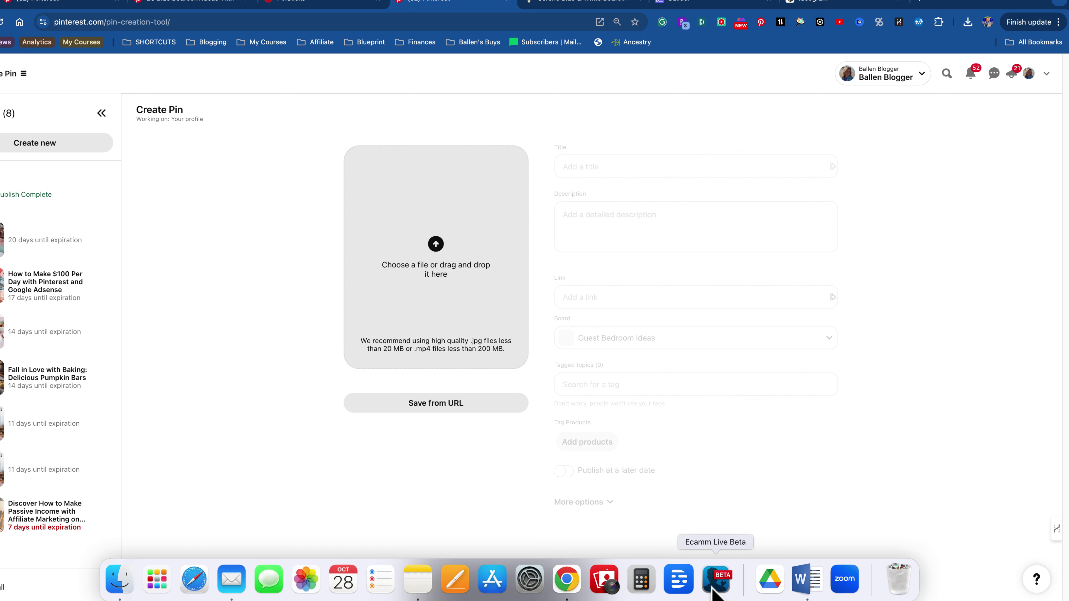